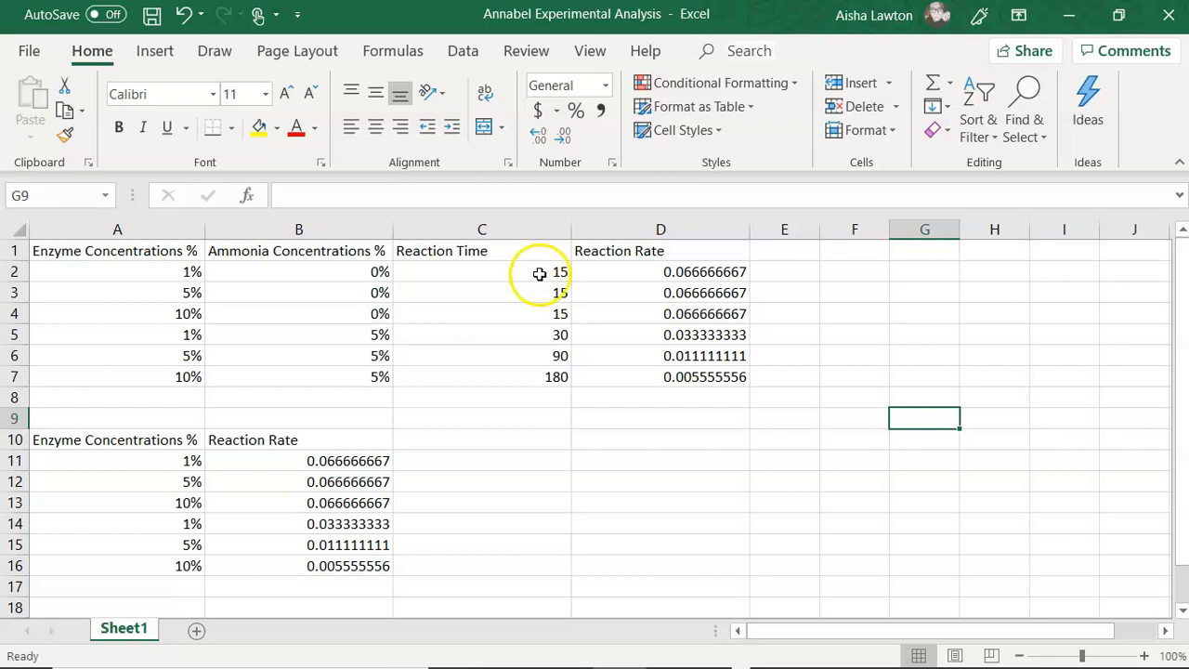
Set the reaction times for the 5% ammonia trials to 90 in C5 and 130 in C6.
{"action": "left_click", "coordinate": [554, 336]}
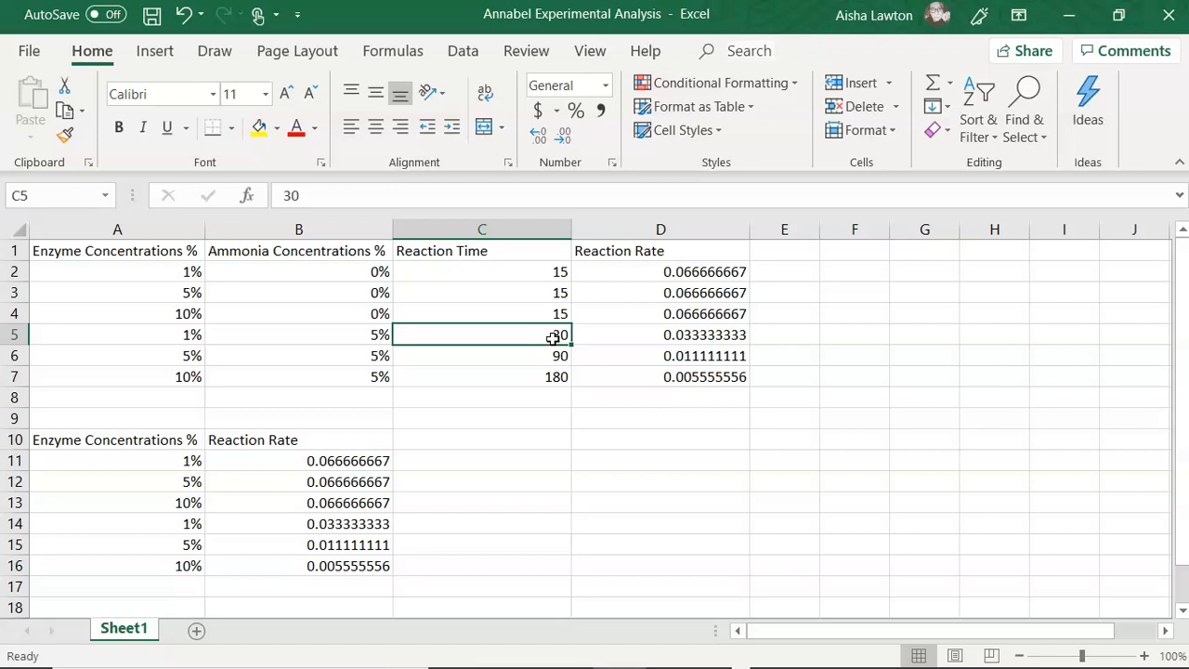
{"action": "type", "text": "90"}
{"action": "left_click", "coordinate": [553, 355]}
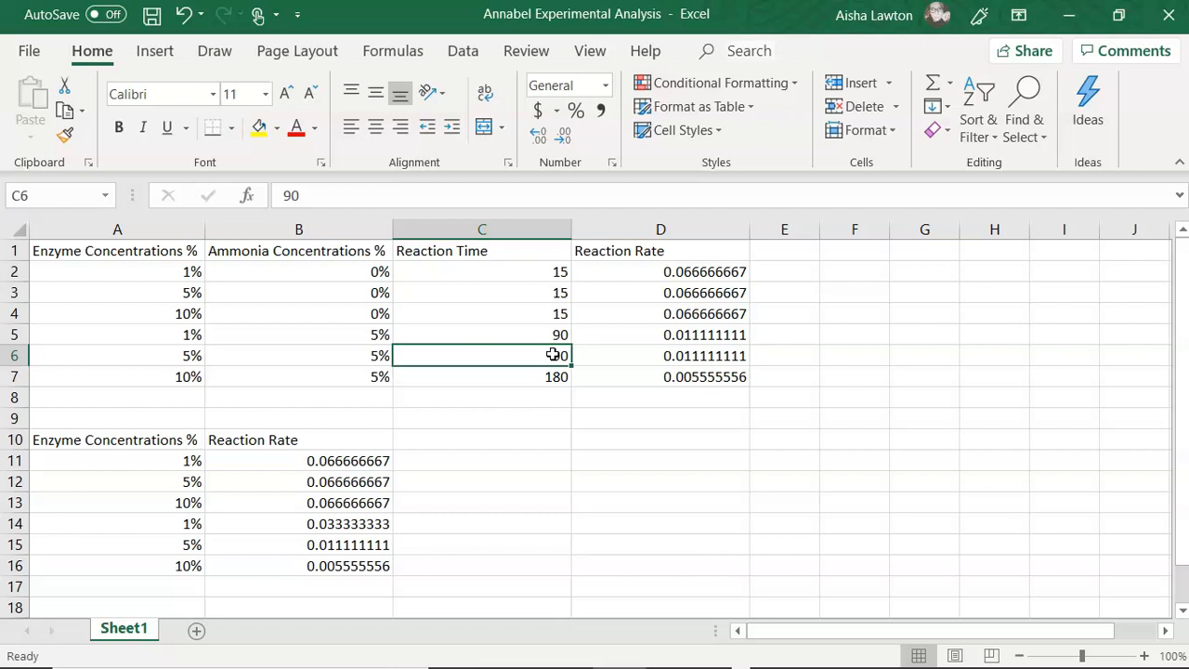
{"action": "type", "text": "130"}
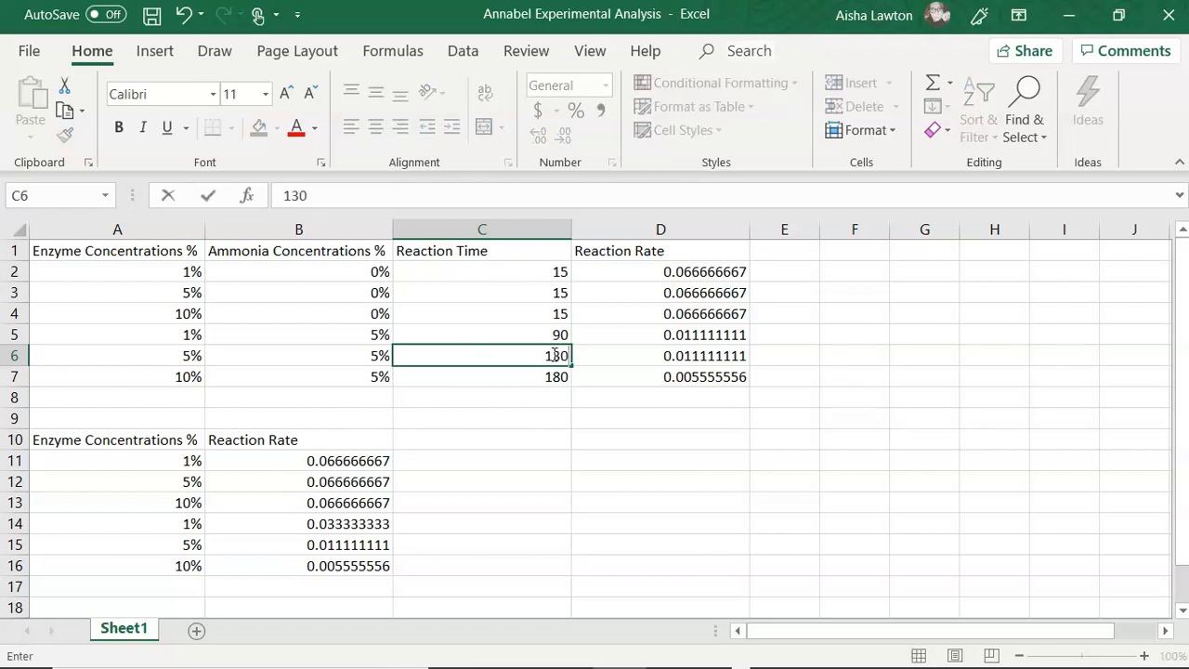
{"action": "key", "text": "Return"}
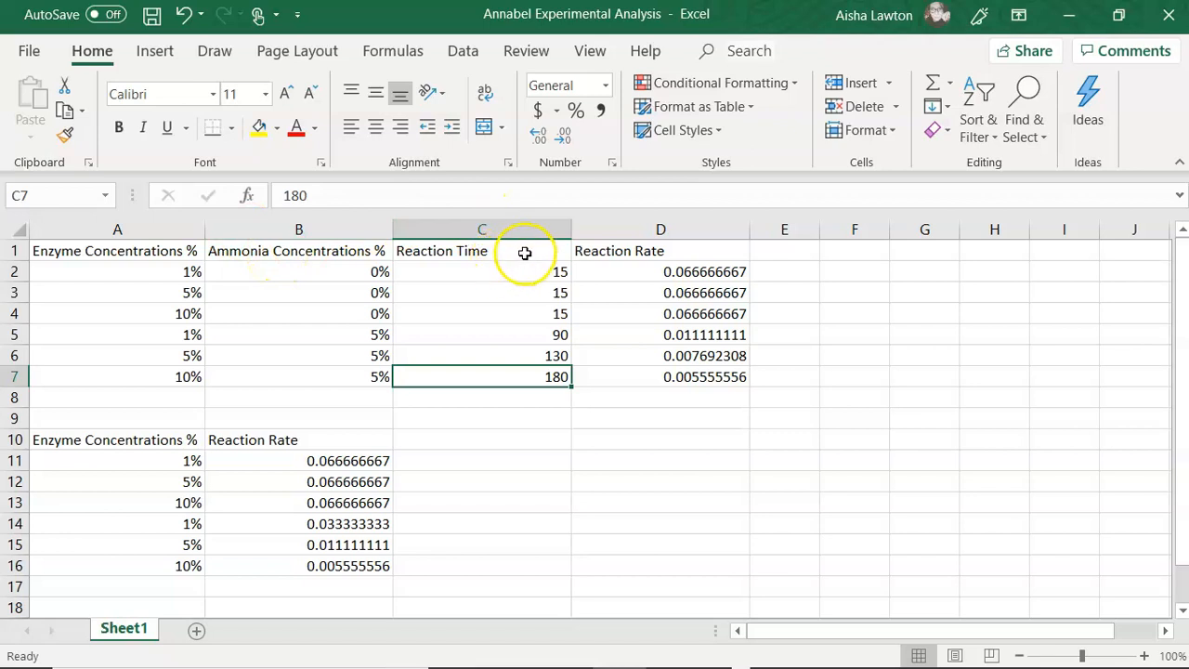
Append "(seconds)" to the Reaction Time header in C1.
{"action": "left_click", "coordinate": [520, 249]}
{"action": "left_click", "coordinate": [418, 198]}
{"action": "type", "text": "(seconds)"}
{"action": "left_click", "coordinate": [646, 257]}
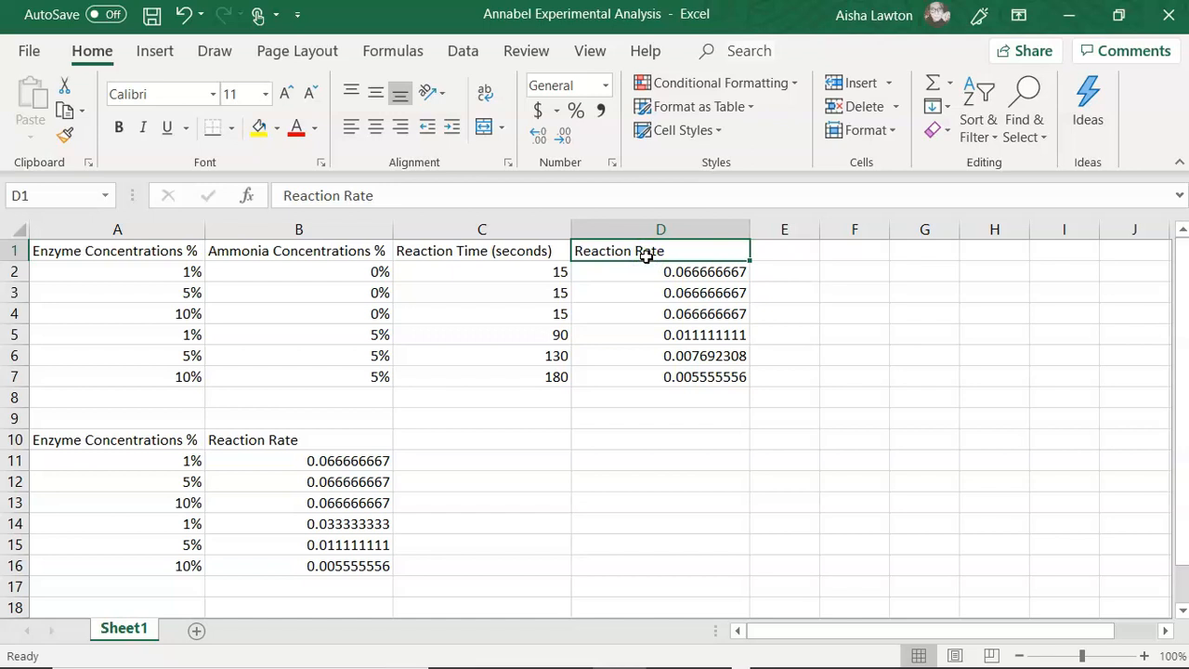
Inspect the reaction rate formula in D2 and the reaction time cell it refers to.
{"action": "left_click", "coordinate": [659, 278]}
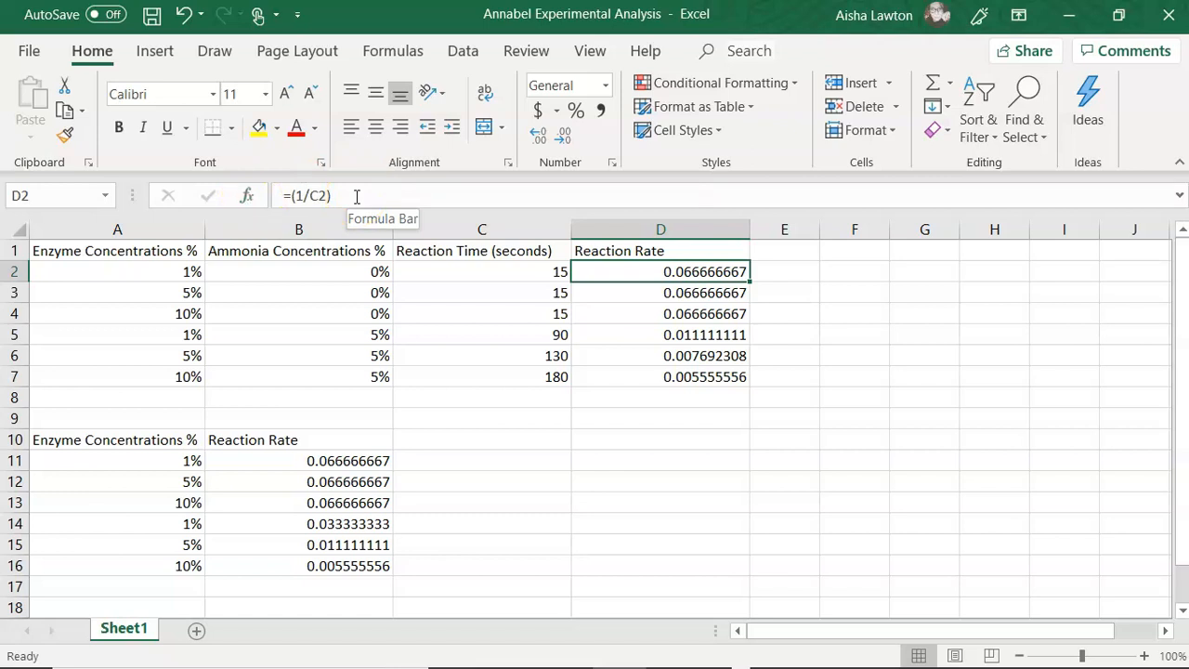
{"action": "left_click", "coordinate": [465, 274]}
{"action": "left_click", "coordinate": [648, 276]}
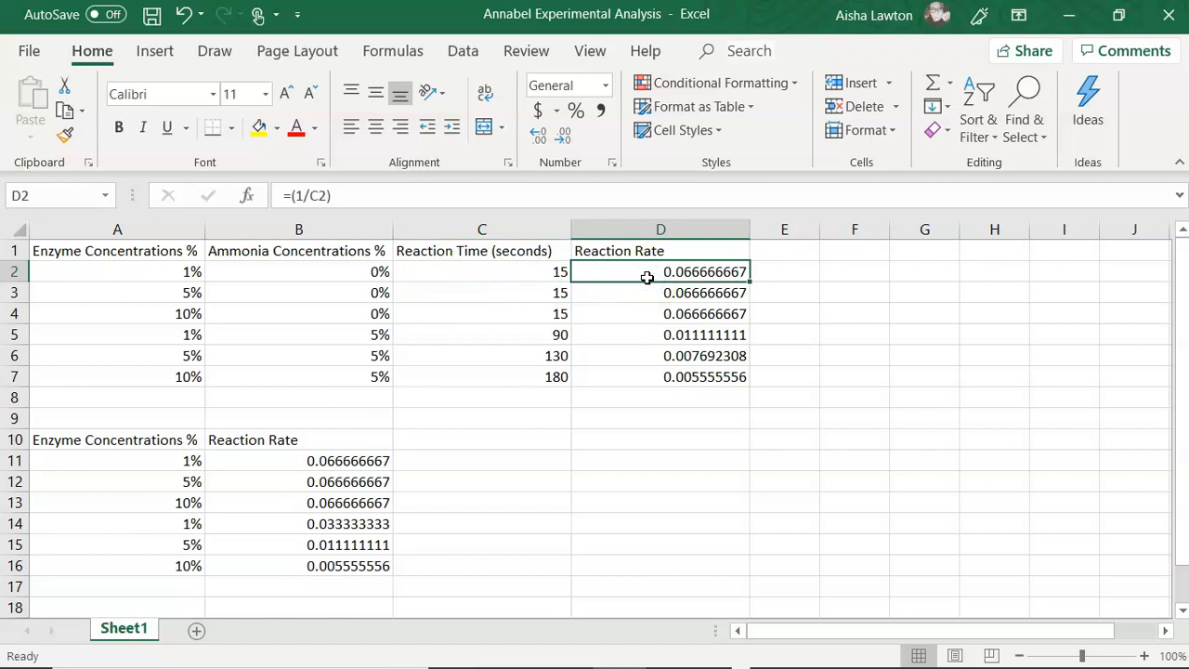
{"action": "left_click", "coordinate": [750, 281]}
Clear the existing reaction rate formulas from D7 up to D2, leaving the header in place.
{"action": "left_click", "coordinate": [721, 381]}
{"action": "double_click", "coordinate": [714, 377]}
{"action": "key", "text": "BackSpace"}
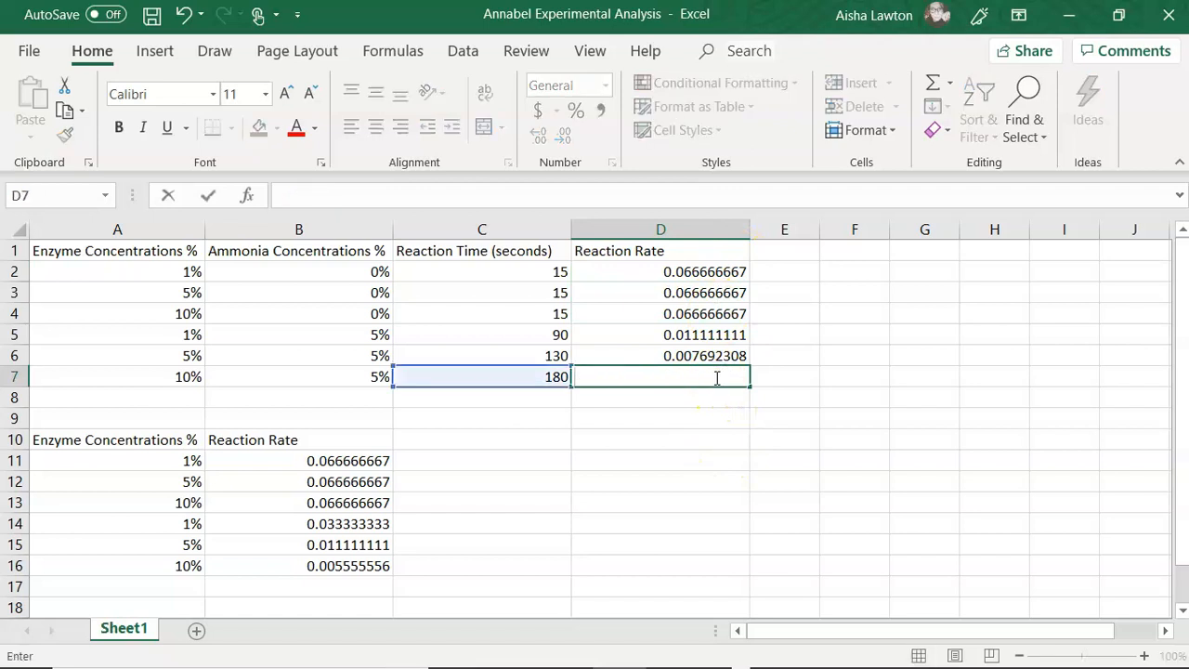
{"action": "key", "text": "Up"}
{"action": "key", "text": "BackSpace"}
{"action": "key", "text": "Up"}
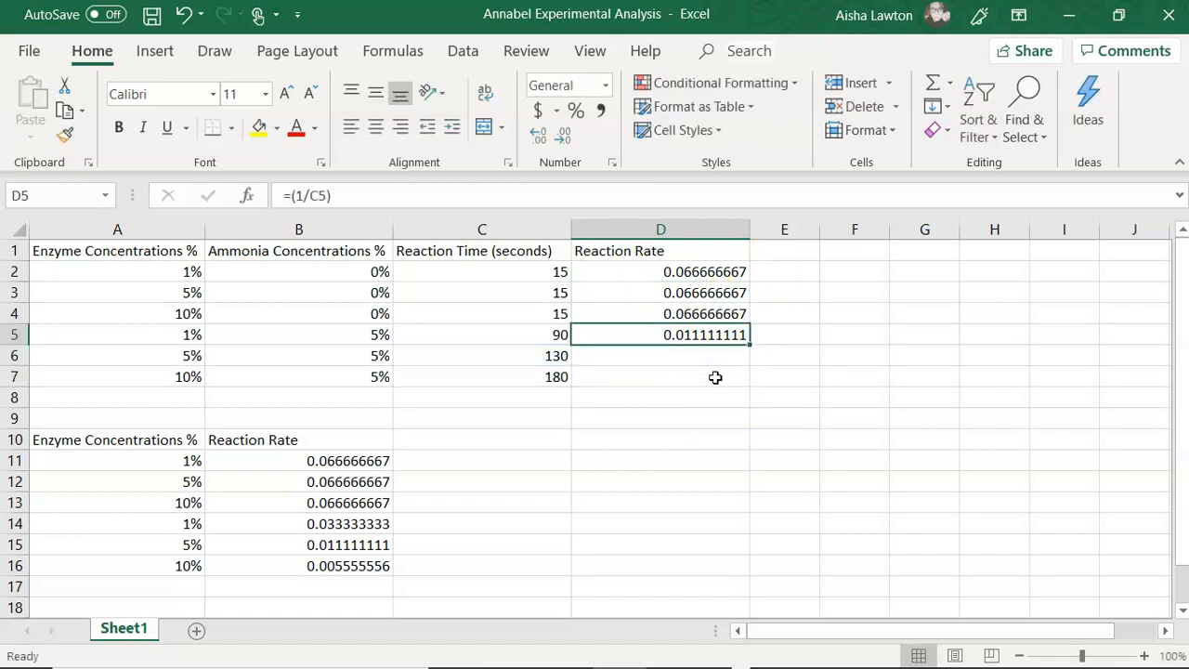
{"action": "key", "text": "BackSpace"}
{"action": "key", "text": "Up"}
{"action": "key", "text": "BackSpace"}
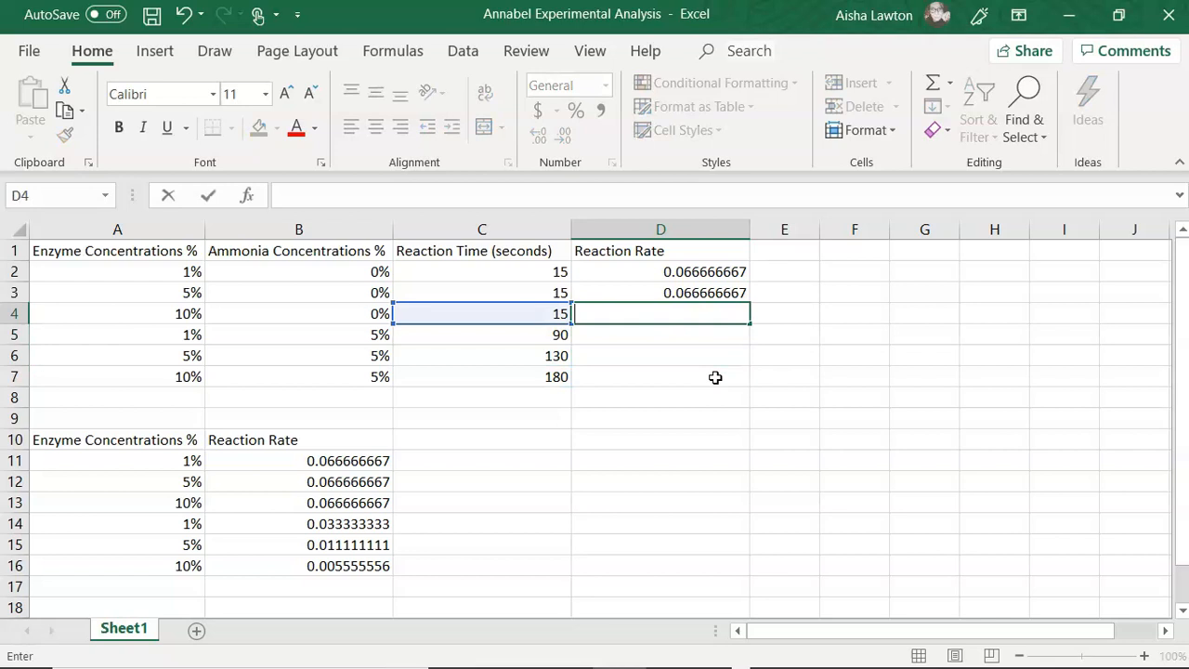
{"action": "key", "text": "Up"}
{"action": "key", "text": "BackSpace"}
{"action": "key", "text": "Up"}
{"action": "key", "text": "BackSpace"}
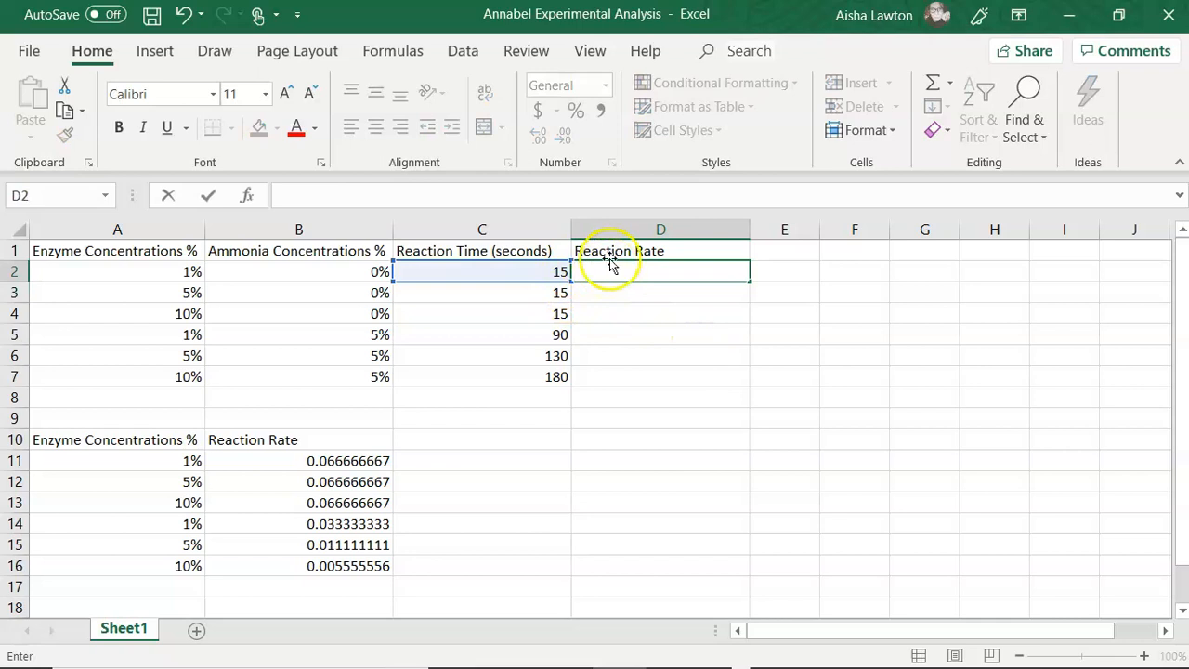
Calculate the reaction rate in D2 with =(1/C2) and fill the formula down to D7.
{"action": "left_click", "coordinate": [621, 252]}
{"action": "key", "text": "Down"}
{"action": "left_click", "coordinate": [641, 273]}
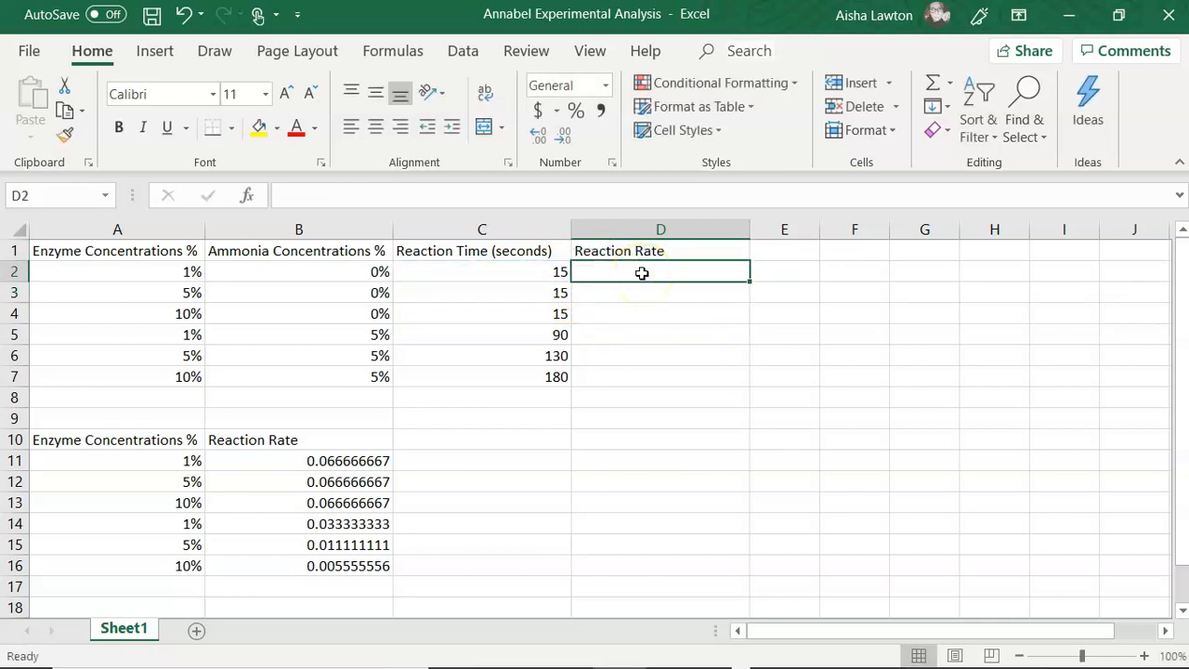
{"action": "type", "text": "=("}
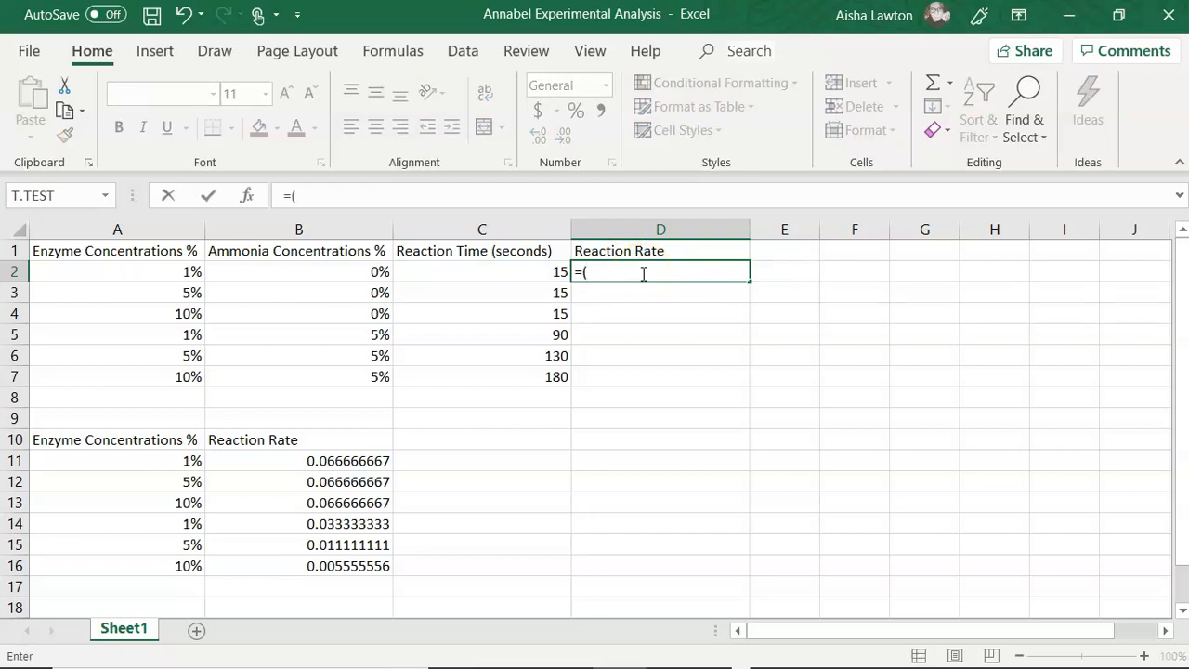
{"action": "type", "text": "1/C2)"}
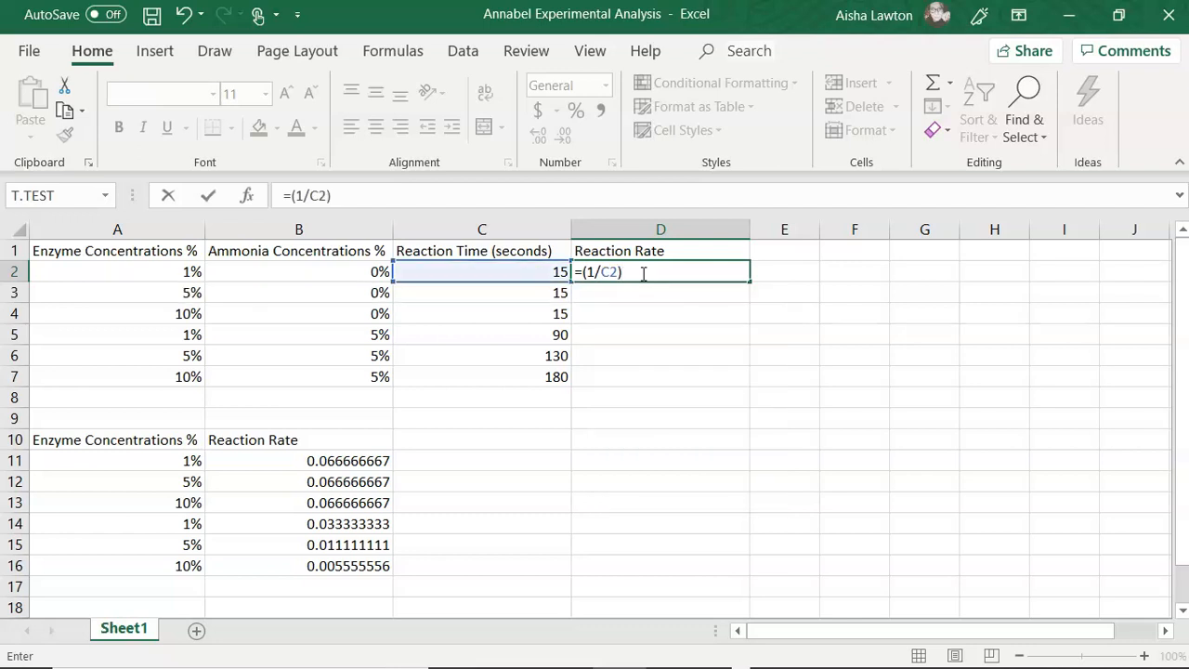
{"action": "key", "text": "Return"}
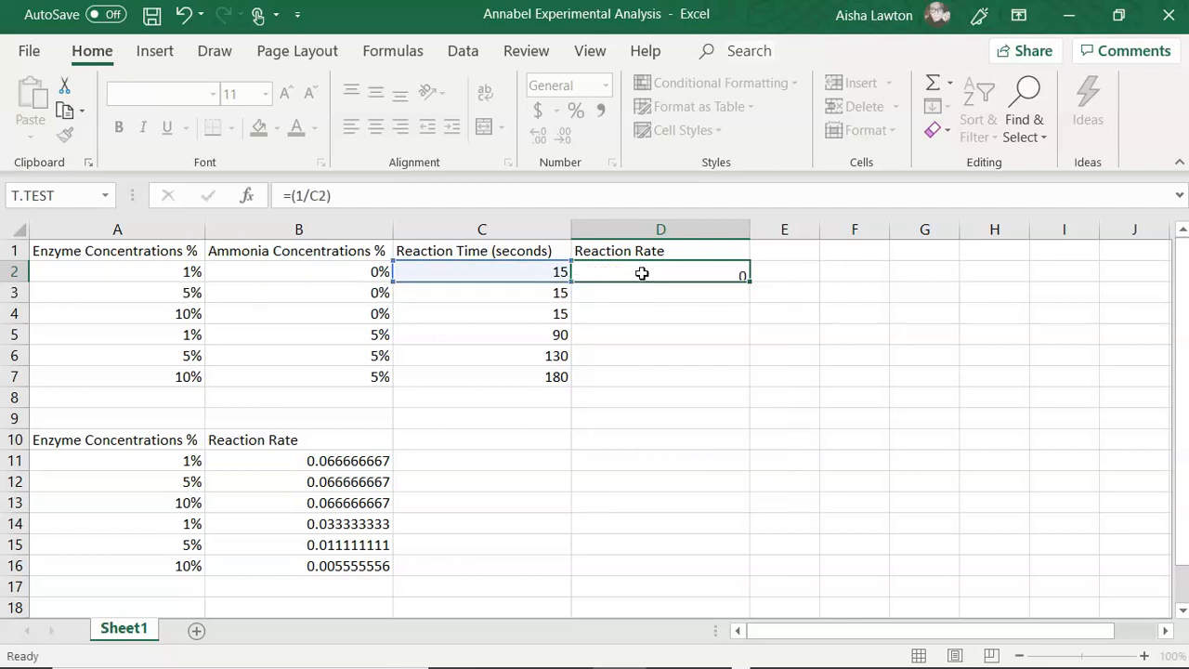
{"action": "left_click", "coordinate": [659, 272]}
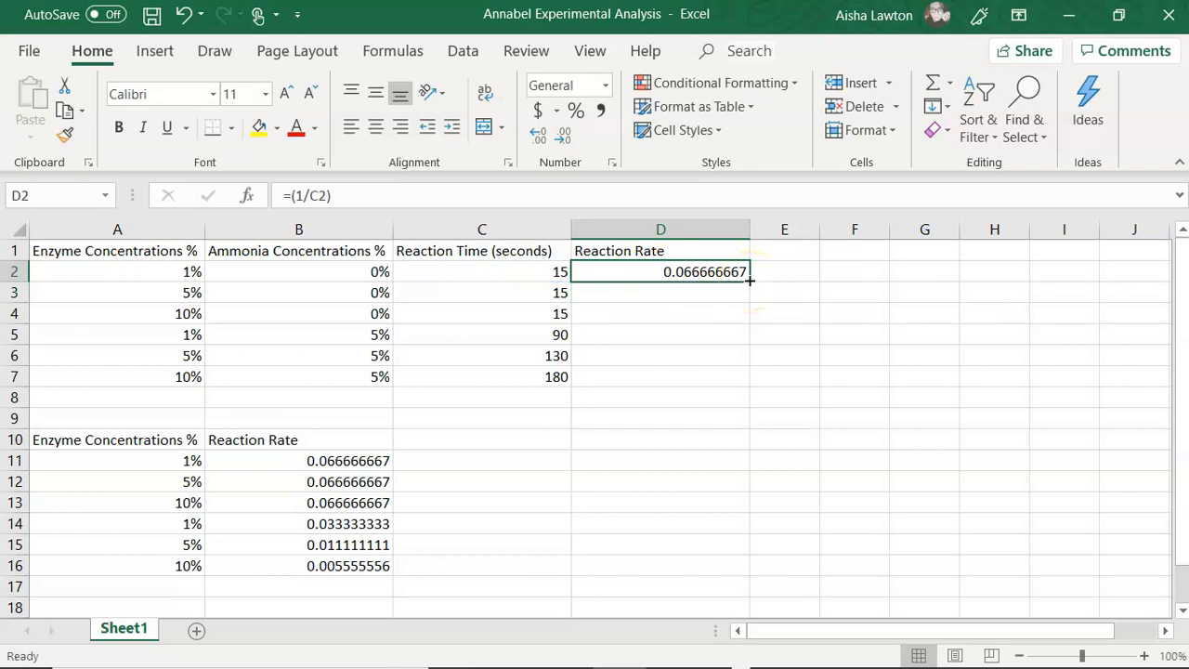
{"action": "left_click_drag", "start_coordinate": [749, 279], "coordinate": [749, 381]}
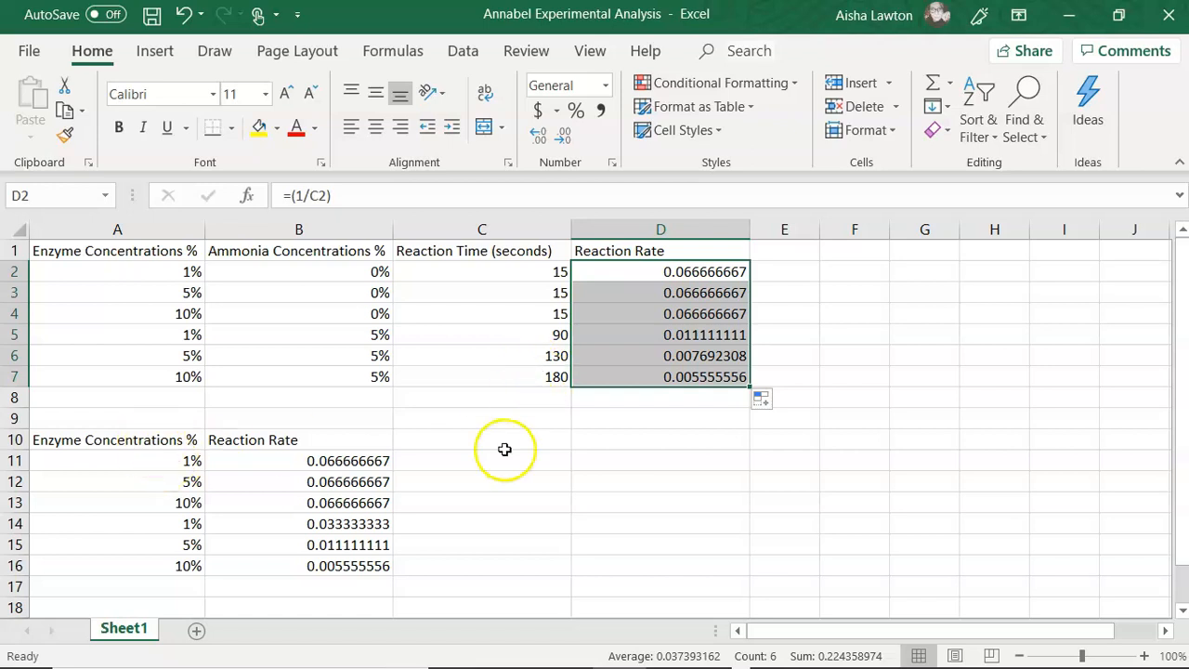
Copy the Enzyme Concentrations % column with its header (A1:A7) and paste it starting at D10.
{"action": "left_click", "coordinate": [164, 252]}
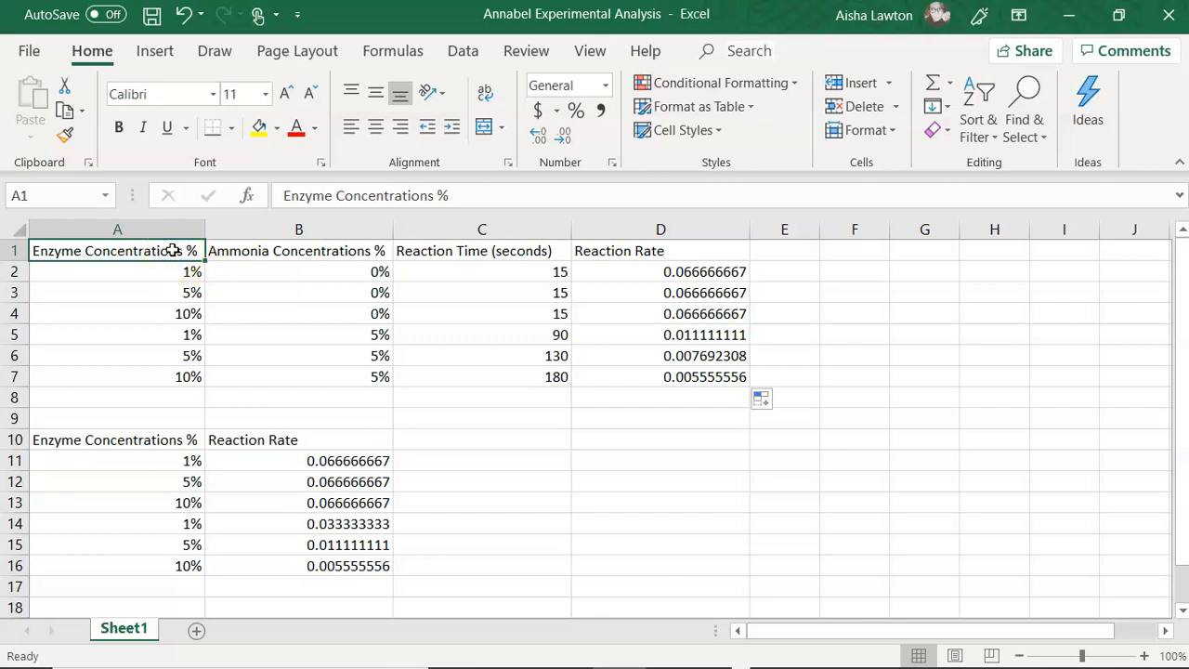
{"action": "key", "text": "shift+Down"}
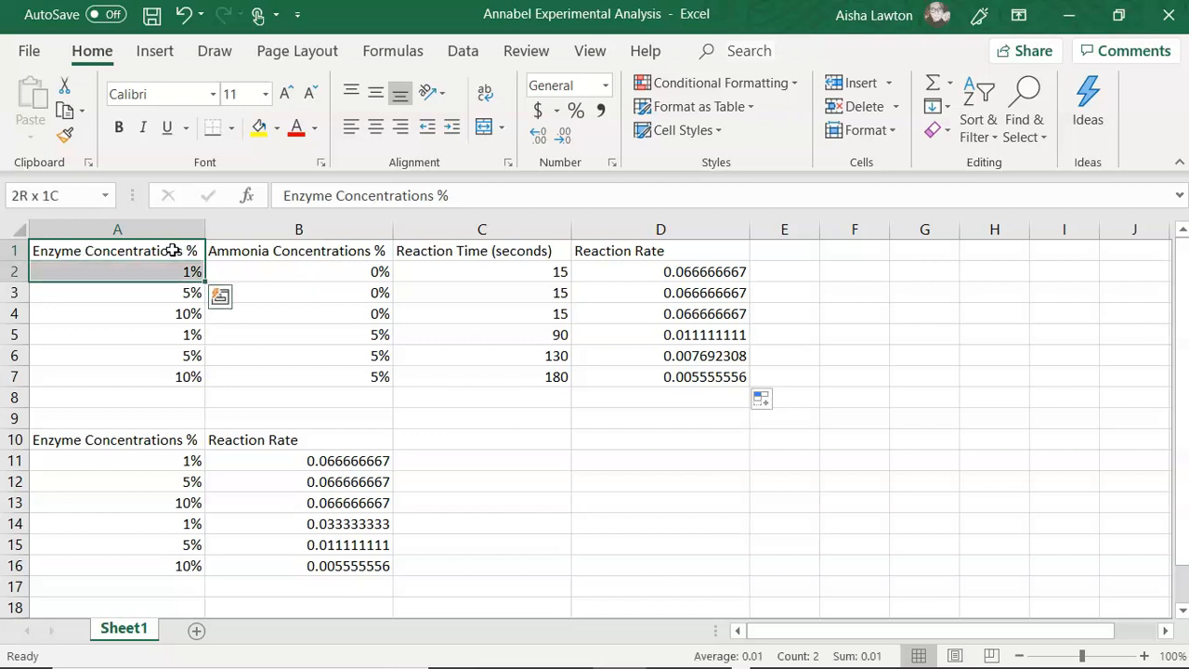
{"action": "key", "text": "shift+Down"}
{"action": "left_click", "coordinate": [173, 251]}
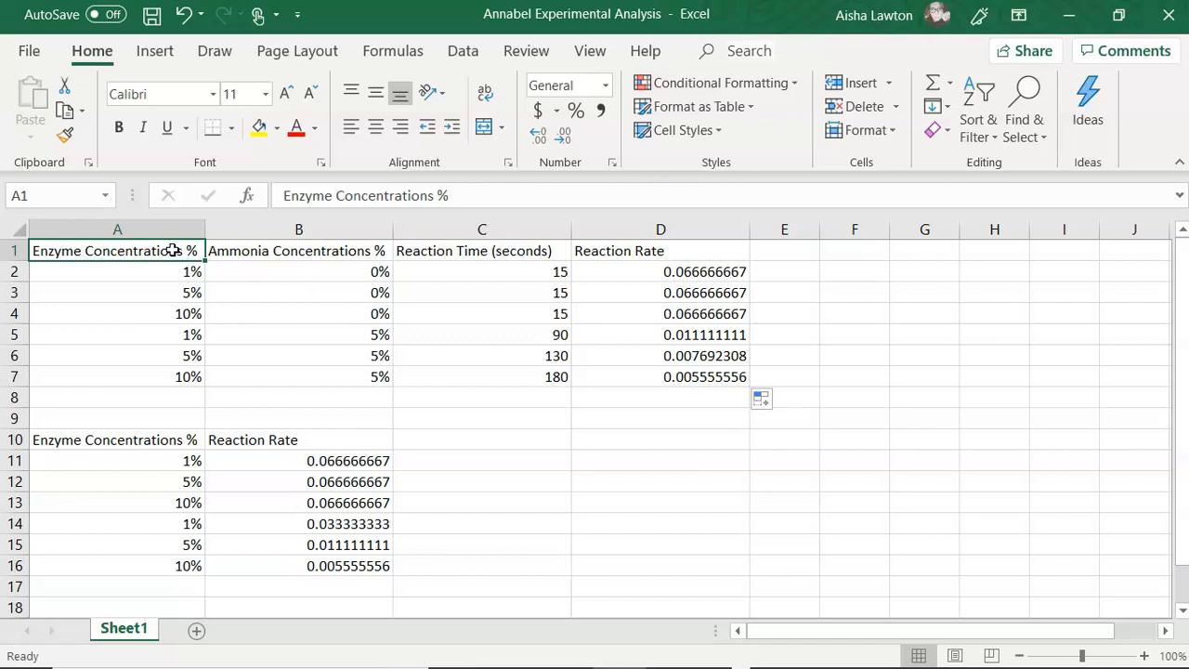
{"action": "key", "text": "shift+Down"}
{"action": "key", "text": "shift+Down"}
{"action": "key", "text": "shift+Down"}
{"action": "key", "text": "shift+Down"}
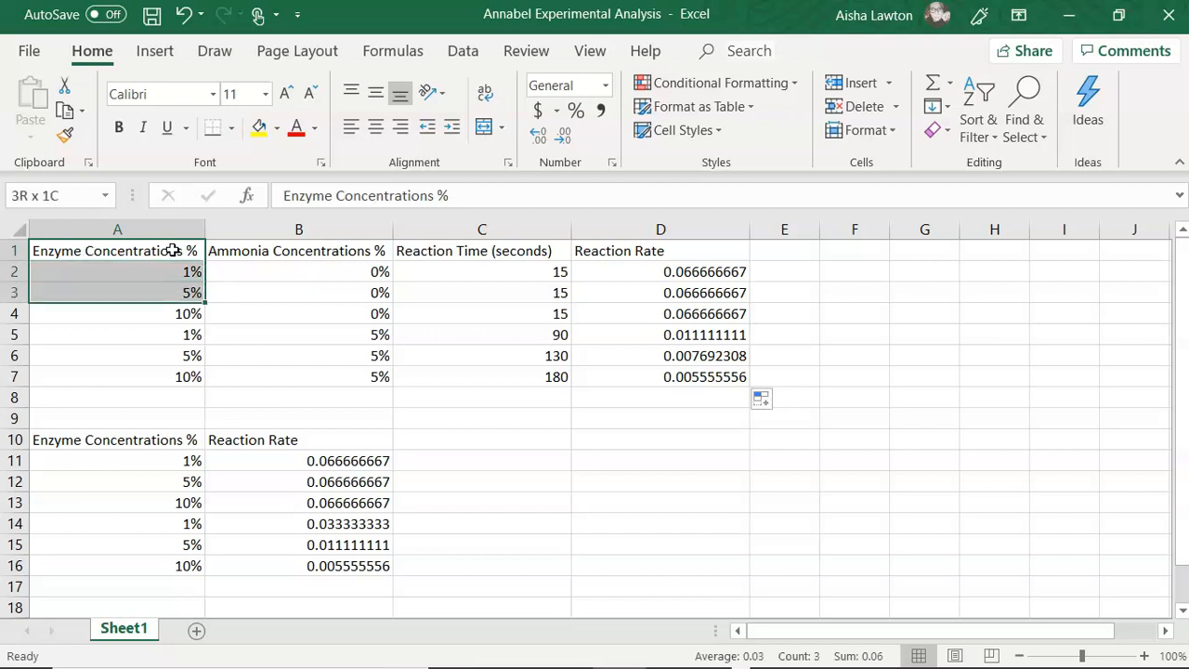
{"action": "key", "text": "shift+Down"}
{"action": "key", "text": "shift+Down"}
{"action": "left_click", "coordinate": [190, 249]}
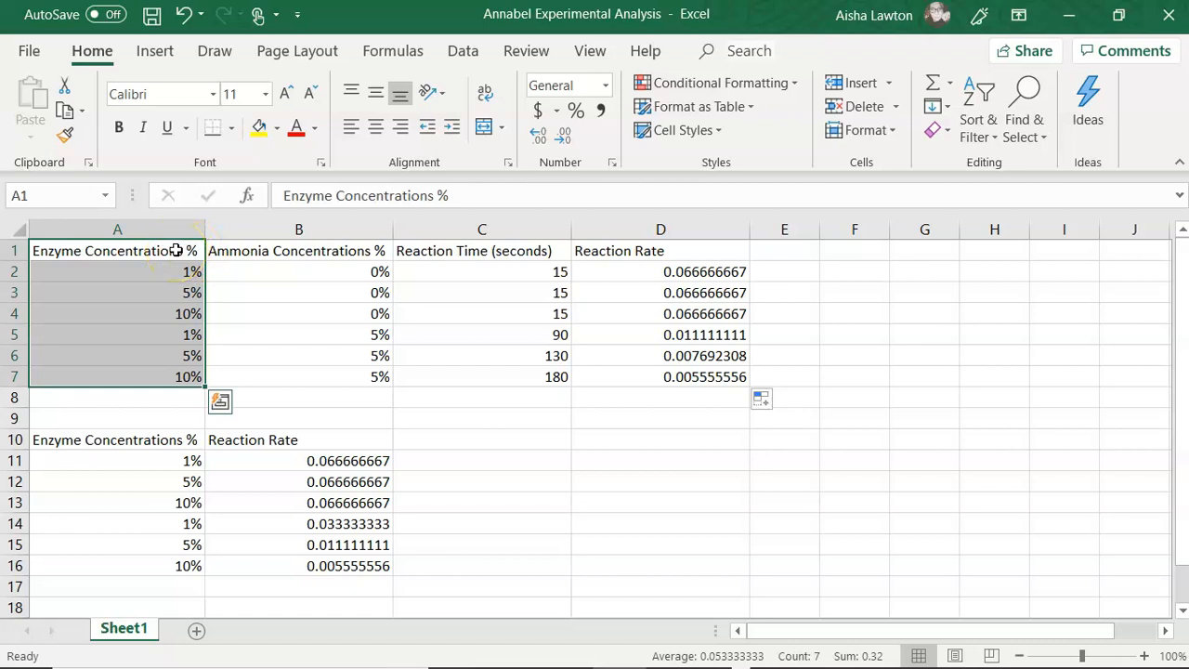
{"action": "right_click", "coordinate": [177, 251]}
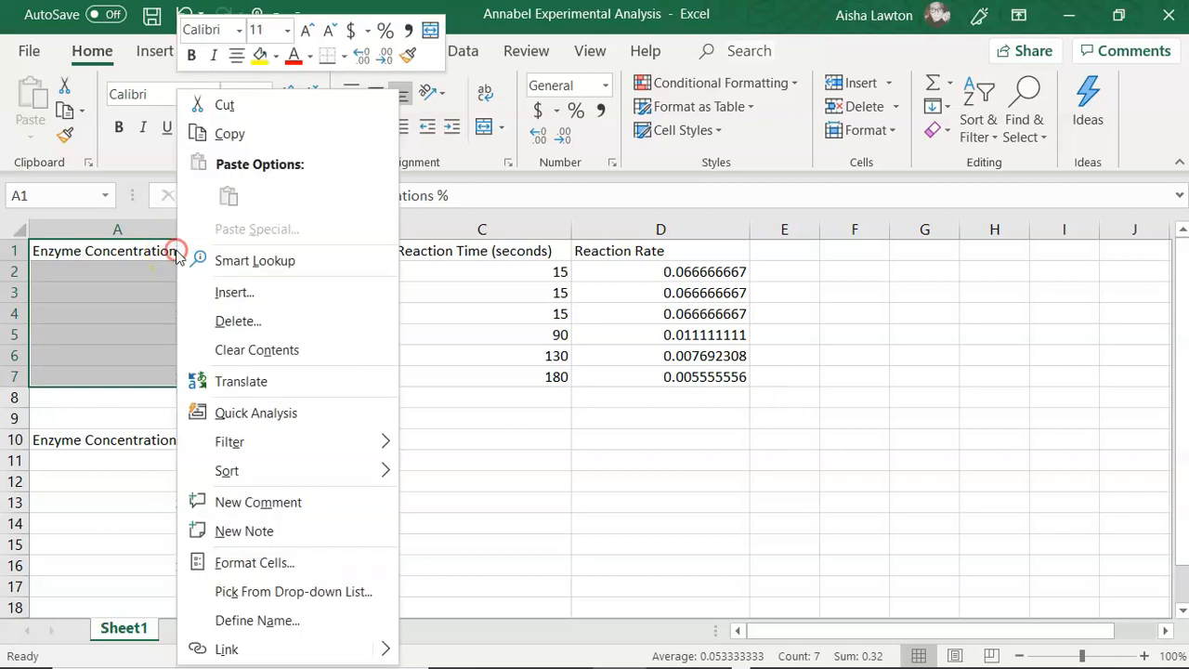
{"action": "left_click", "coordinate": [240, 134]}
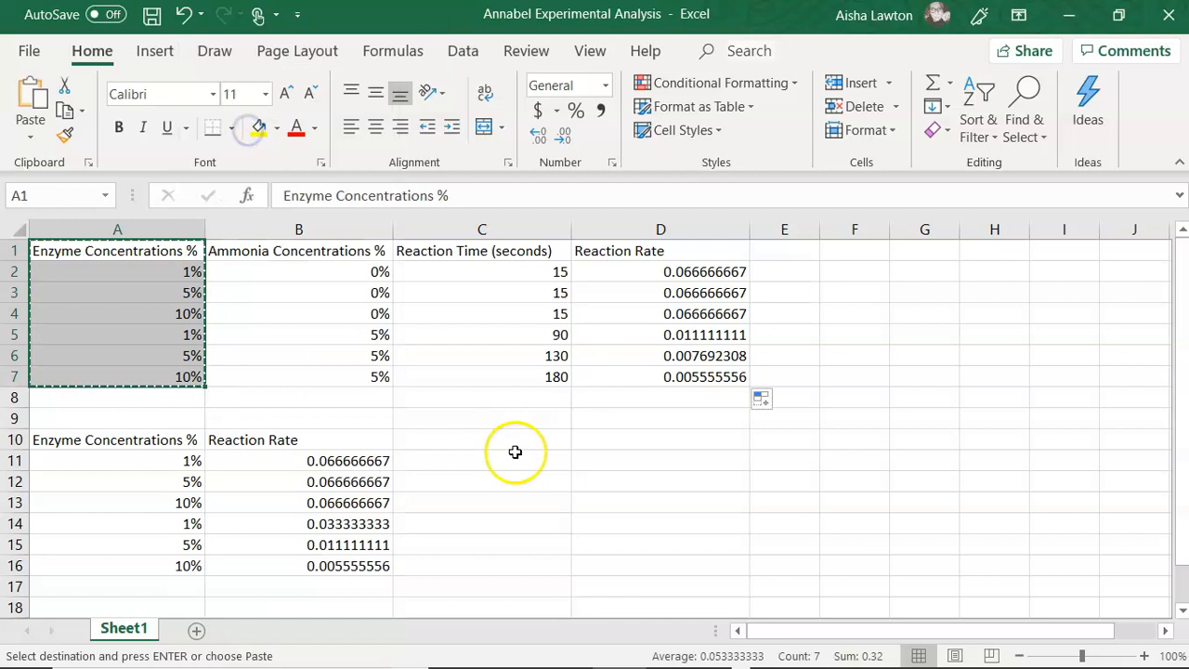
{"action": "left_click", "coordinate": [642, 440]}
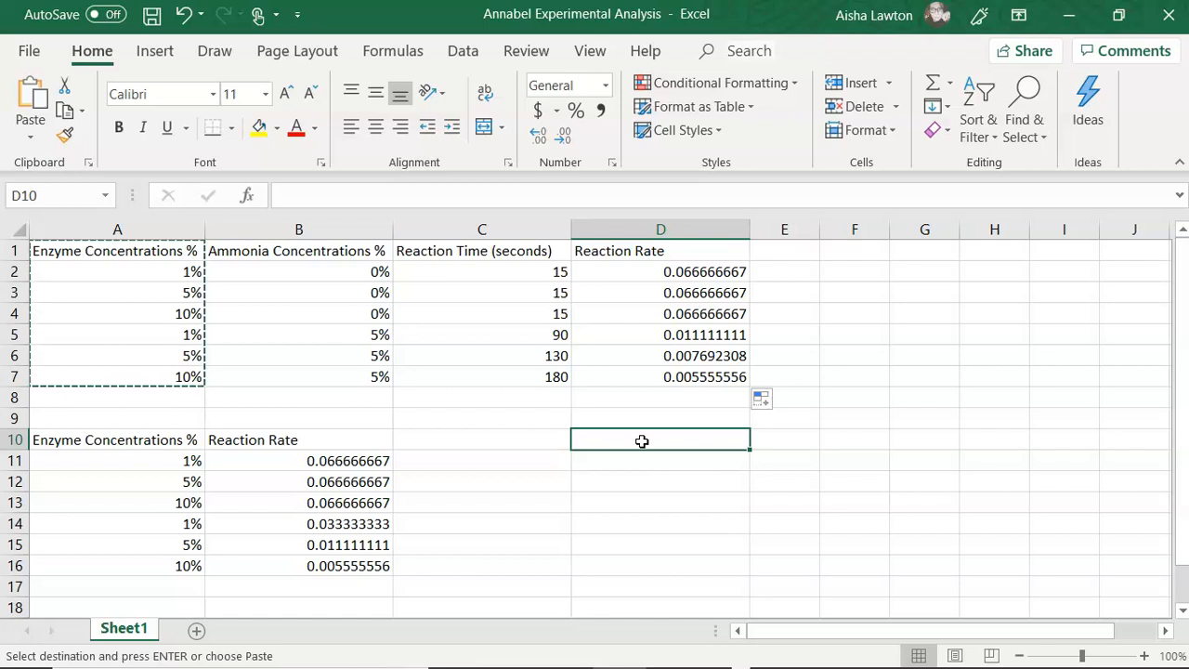
{"action": "key", "text": "ctrl+v"}
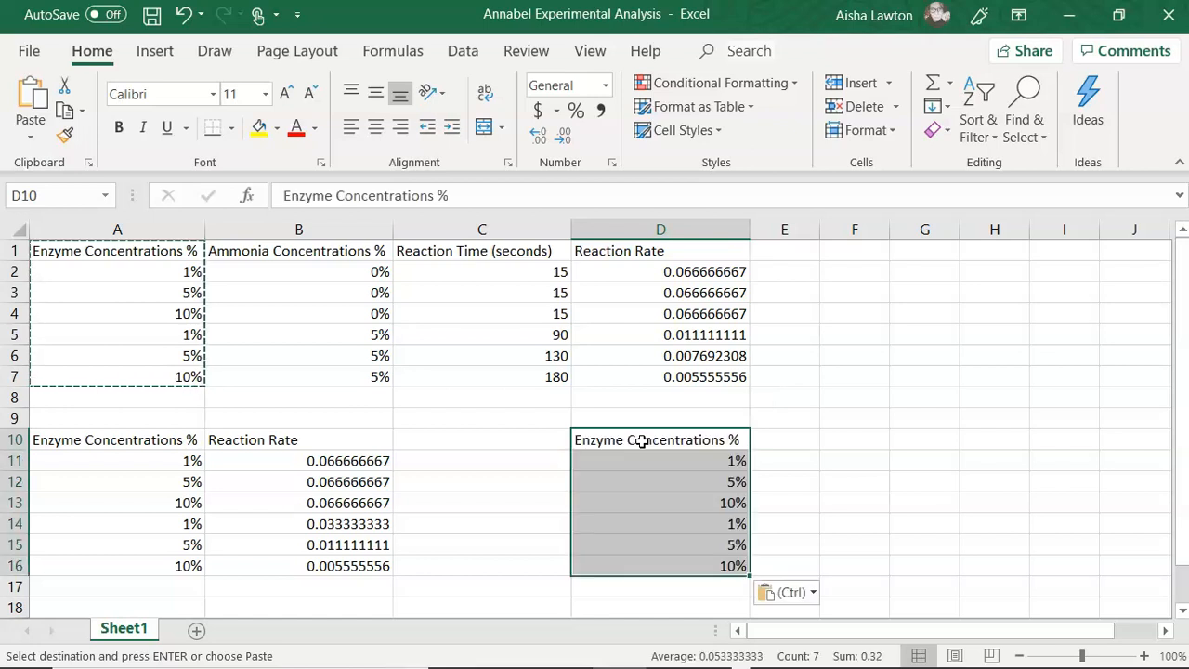
Copy the Reaction Rate column with its header (D1:D7) to E10 and fit column E's width to its contents.
{"action": "left_click", "coordinate": [633, 264]}
{"action": "left_click", "coordinate": [633, 245]}
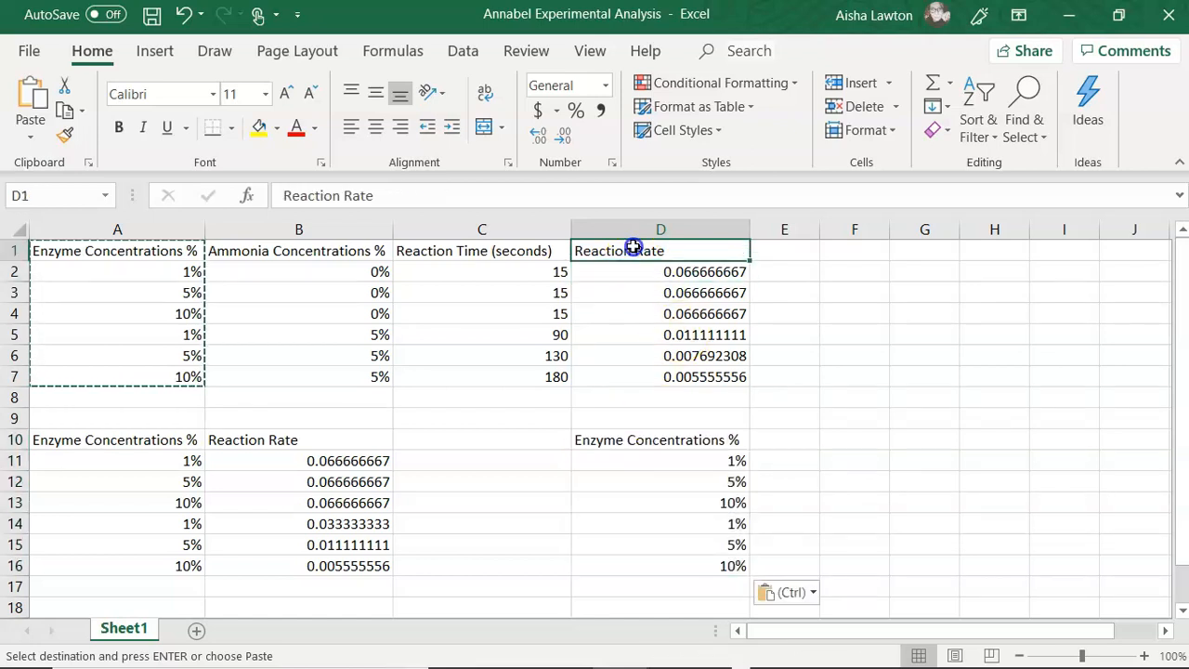
{"action": "left_click", "coordinate": [692, 255]}
{"action": "key", "text": "shift+Down"}
{"action": "key", "text": "shift+Down"}
{"action": "key", "text": "shift+Down"}
{"action": "key", "text": "shift+Down"}
{"action": "key", "text": "shift+Down"}
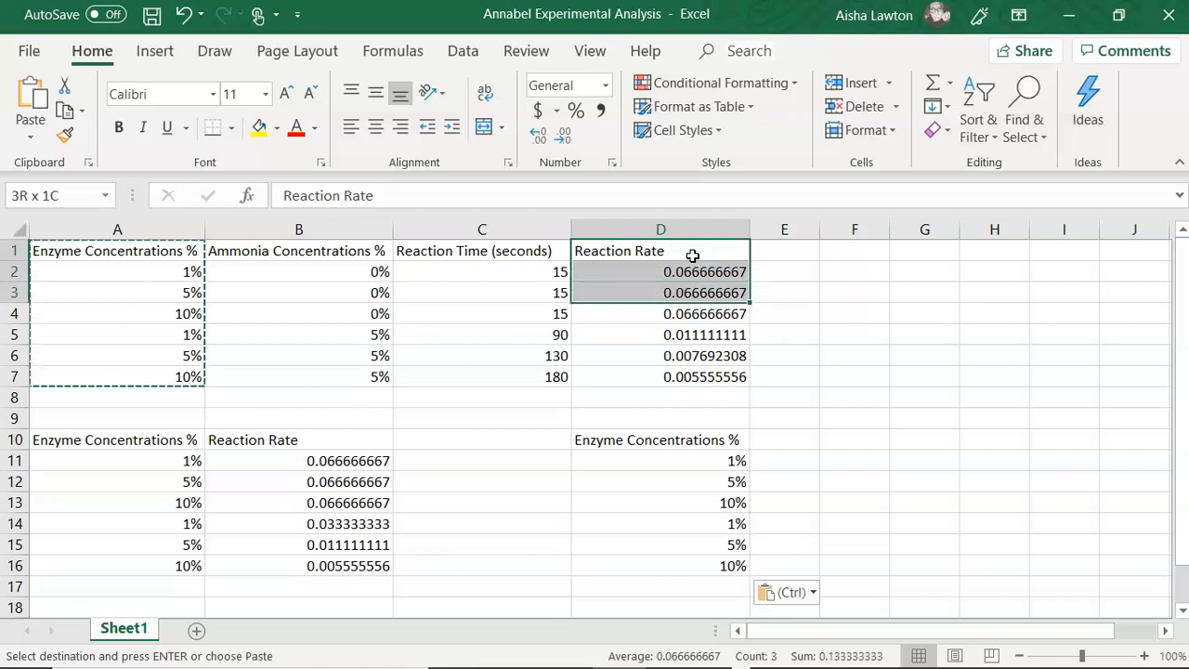
{"action": "key", "text": "shift+Down"}
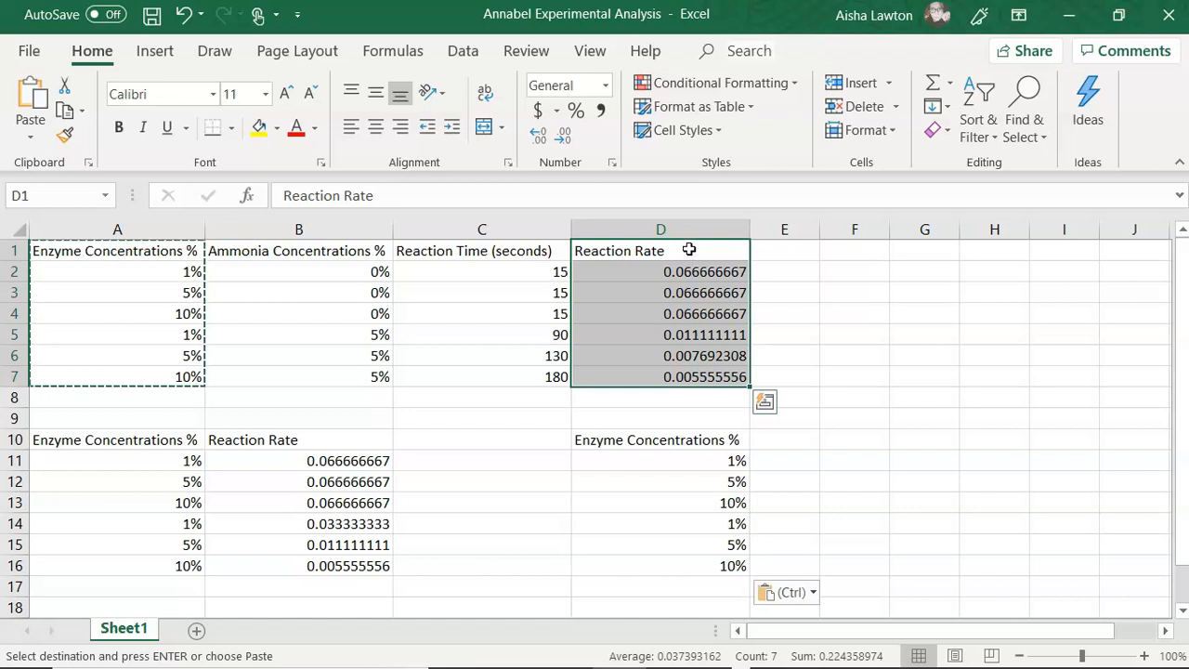
{"action": "right_click", "coordinate": [689, 251]}
{"action": "left_click", "coordinate": [789, 133]}
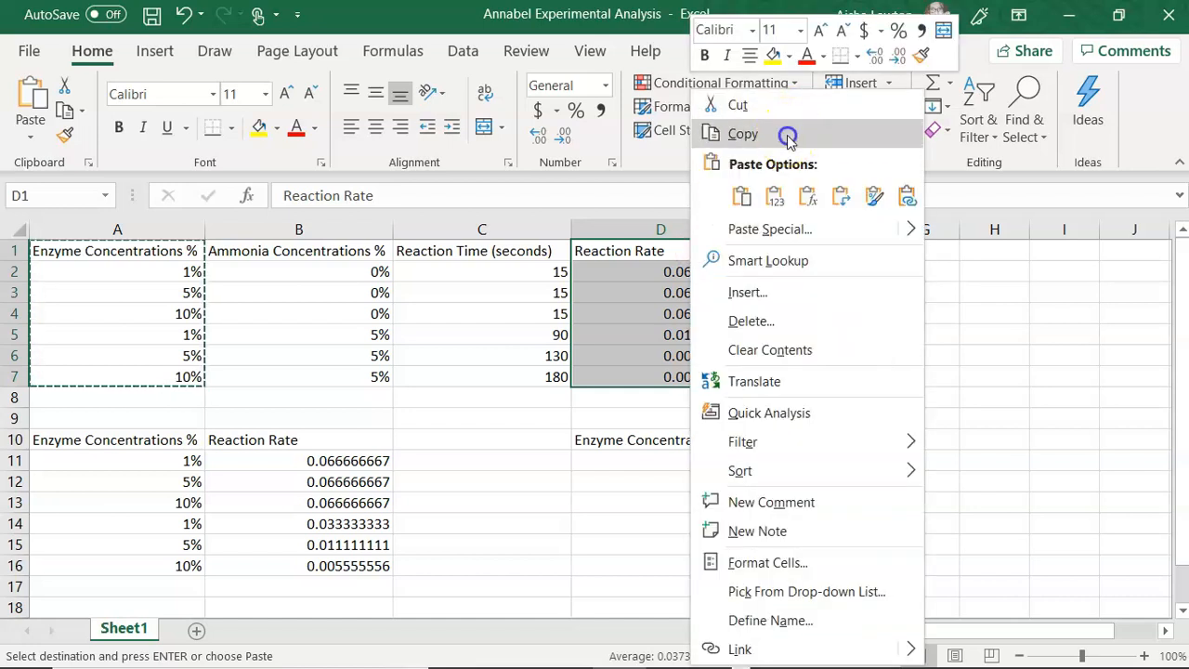
{"action": "left_click", "coordinate": [781, 438]}
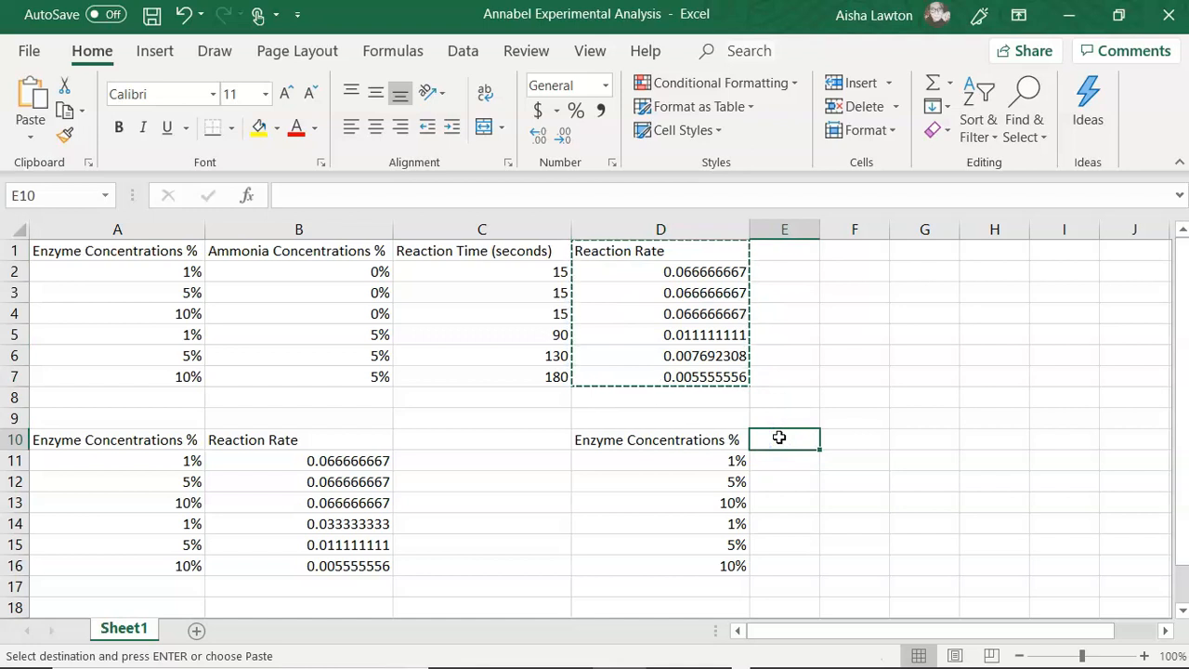
{"action": "key", "text": "ctrl+v"}
{"action": "left_click_drag", "start_coordinate": [820, 223], "coordinate": [817, 221]}
{"action": "double_click", "coordinate": [817, 223]}
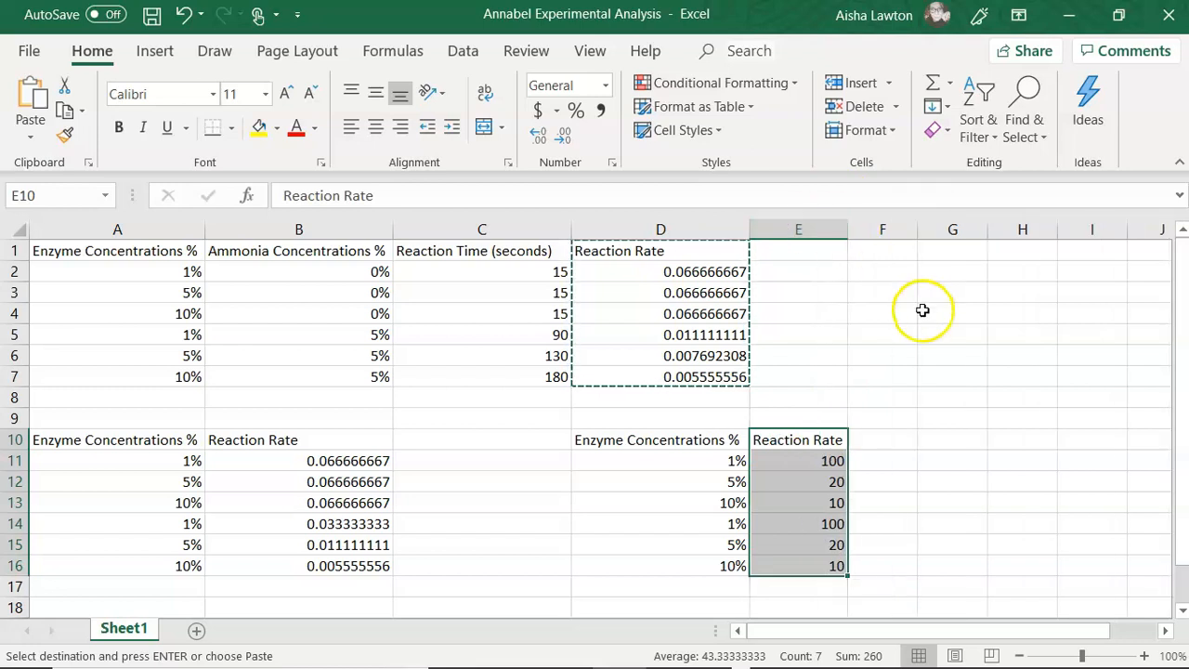
Center the contents of the new table in D10:E16, including its Enzyme Concentrations % and Reaction Rate headers.
{"action": "left_click_drag", "start_coordinate": [660, 444], "coordinate": [666, 443]}
{"action": "left_click", "coordinate": [666, 443]}
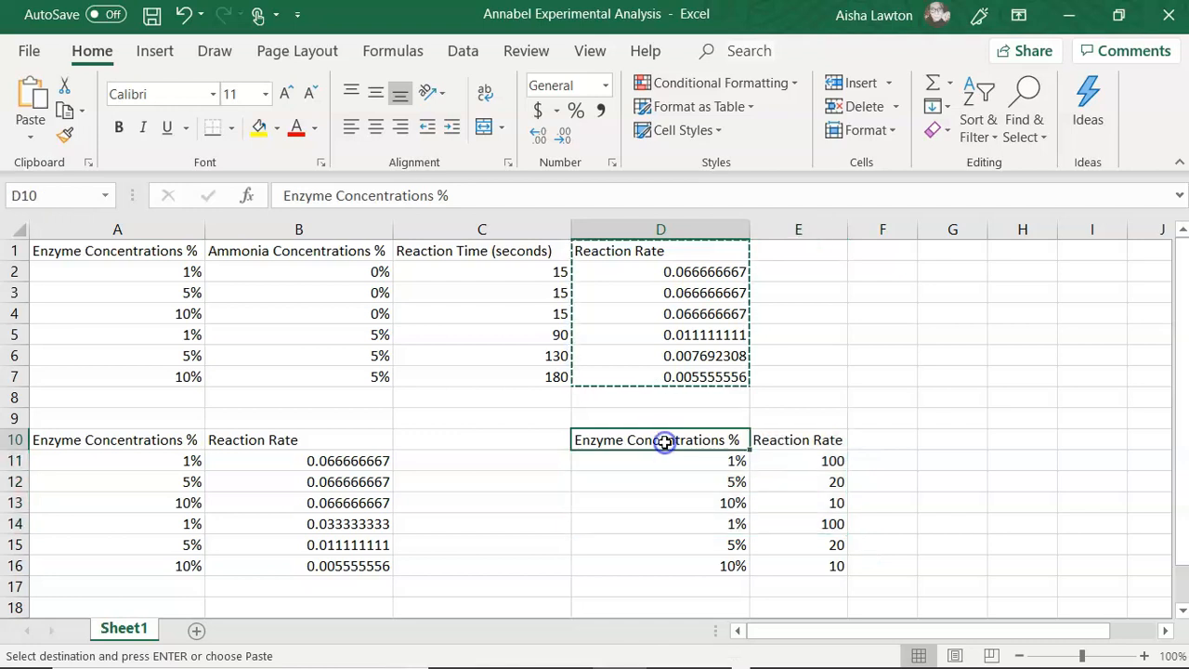
{"action": "key", "text": "shift+Right"}
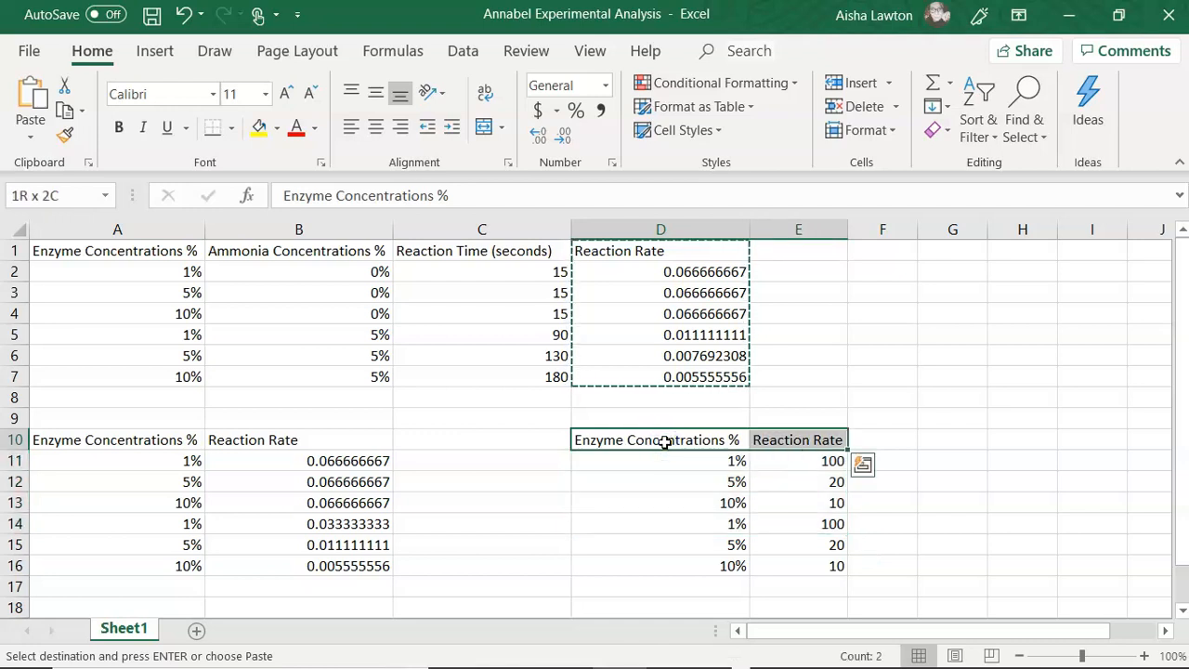
{"action": "key", "text": "shift+Down"}
{"action": "key", "text": "shift+Down"}
{"action": "key", "text": "shift+Down"}
{"action": "key", "text": "shift+Down"}
{"action": "key", "text": "shift+Down"}
{"action": "key", "text": "shift+Down"}
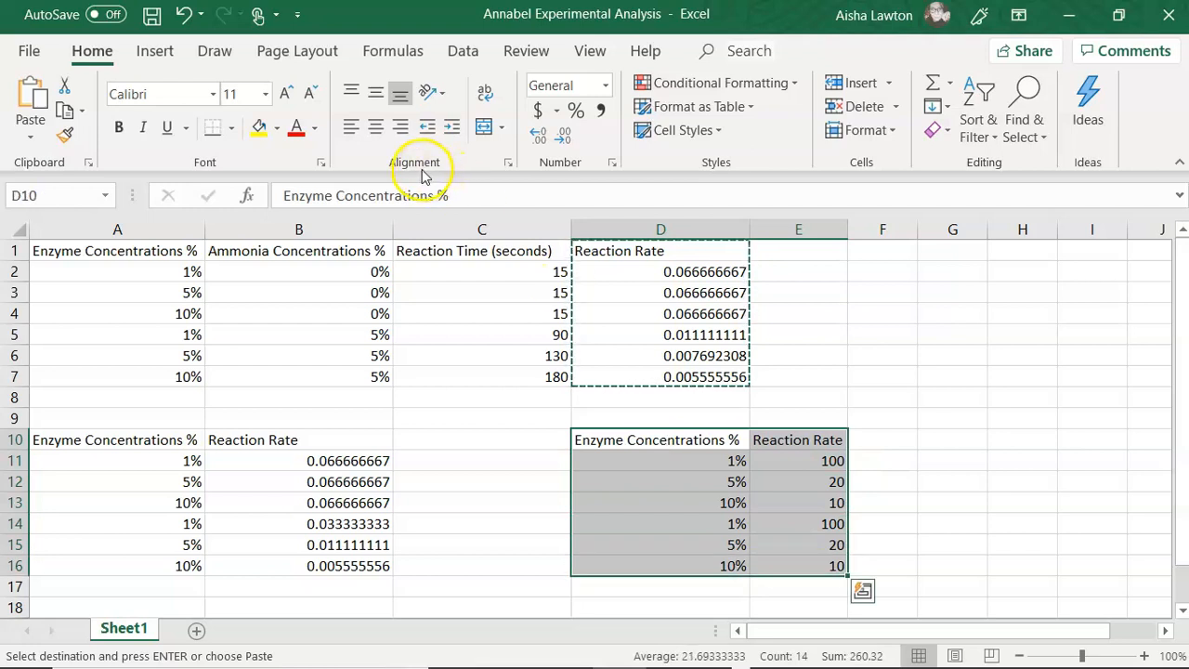
{"action": "left_click", "coordinate": [374, 133]}
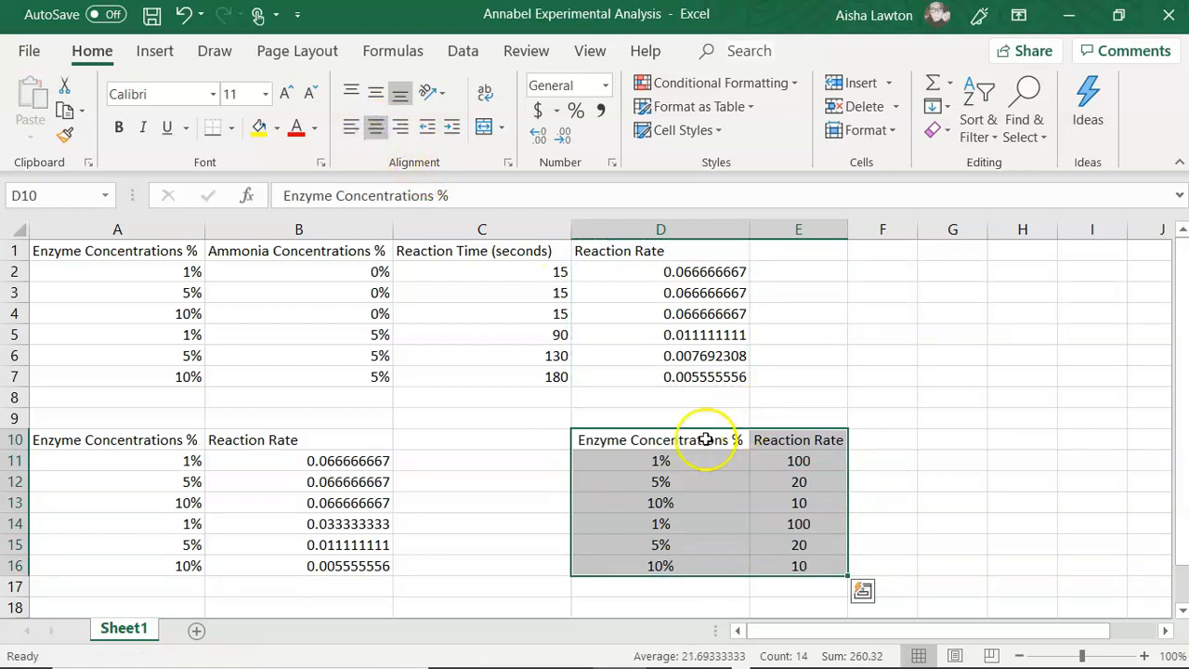
Insert a markers-only scatter chart from D10:E16 and shift it slightly so it starts at column C.
{"action": "left_click", "coordinate": [672, 442]}
{"action": "key", "text": "shift+Right"}
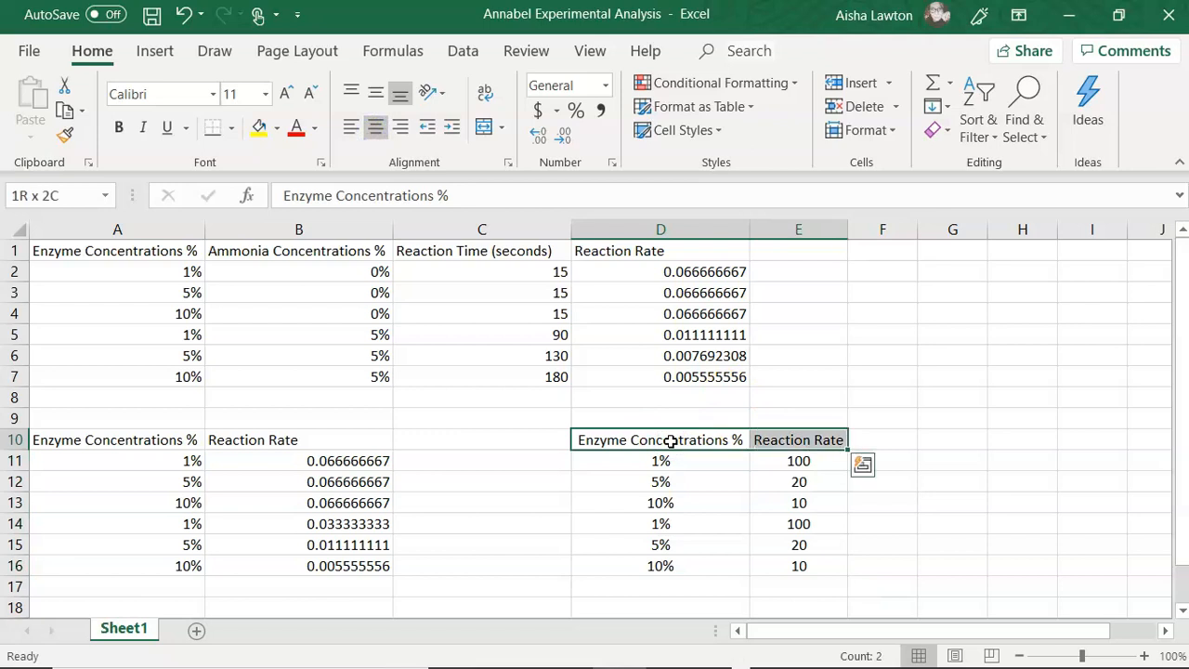
{"action": "key", "text": "shift+Down"}
{"action": "key", "text": "shift+Down"}
{"action": "key", "text": "shift+Down"}
{"action": "key", "text": "shift+Down"}
{"action": "key", "text": "shift+Down"}
{"action": "key", "text": "shift+Down"}
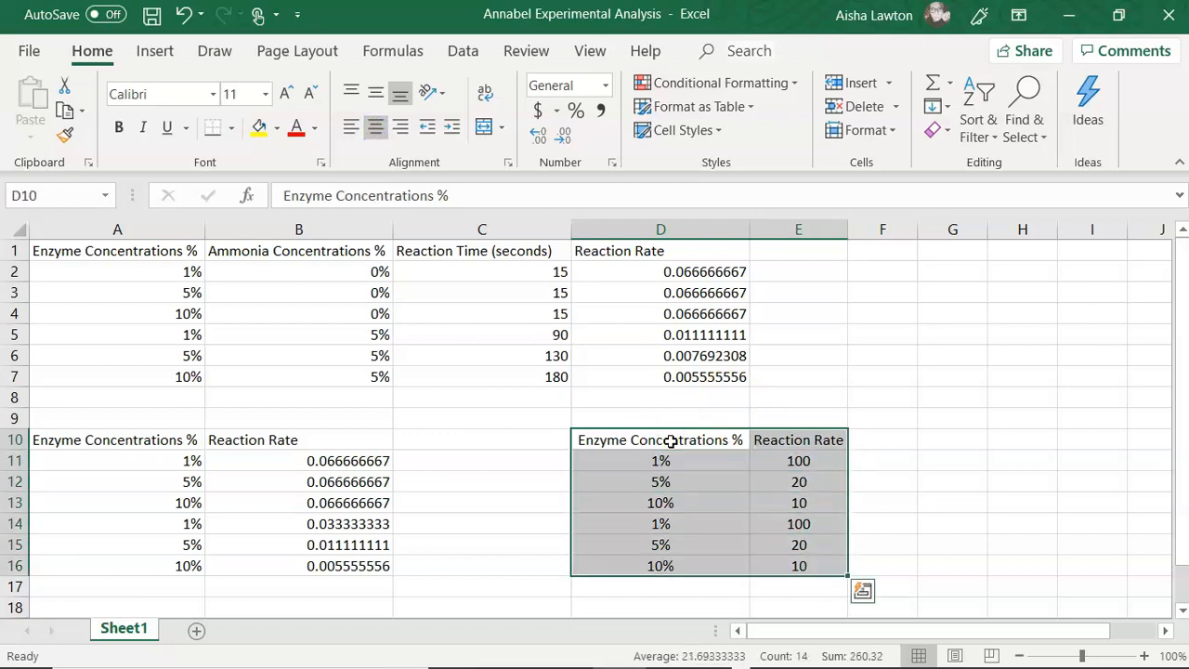
{"action": "left_click", "coordinate": [155, 53]}
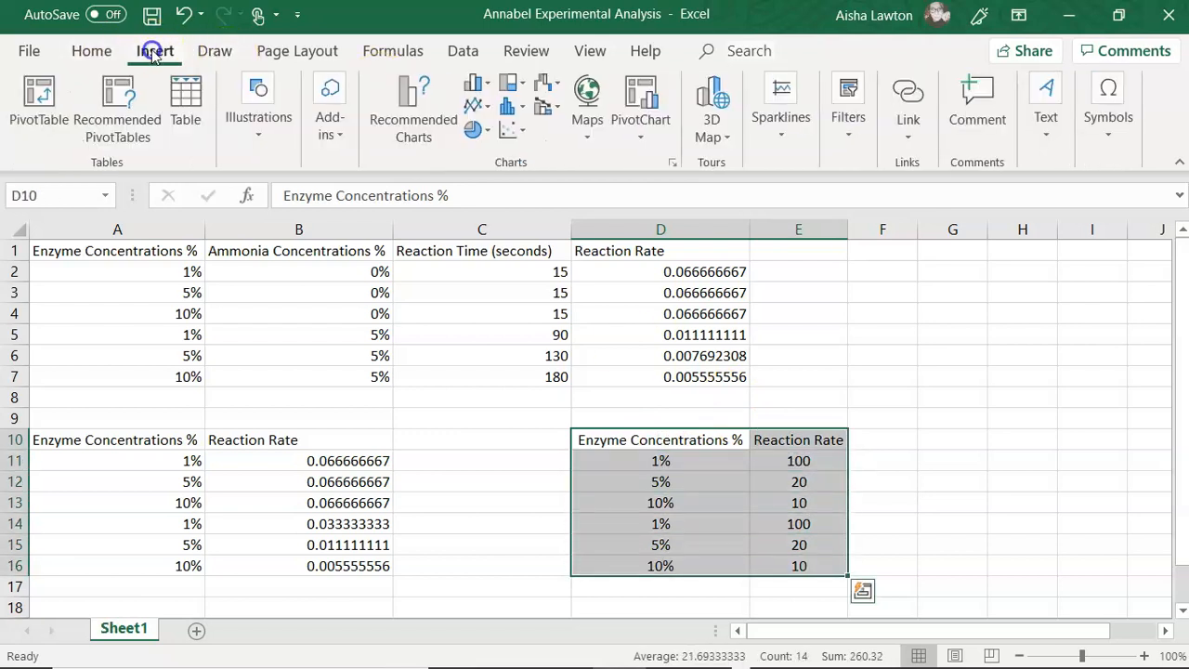
{"action": "left_click", "coordinate": [492, 131]}
{"action": "left_click", "coordinate": [513, 130]}
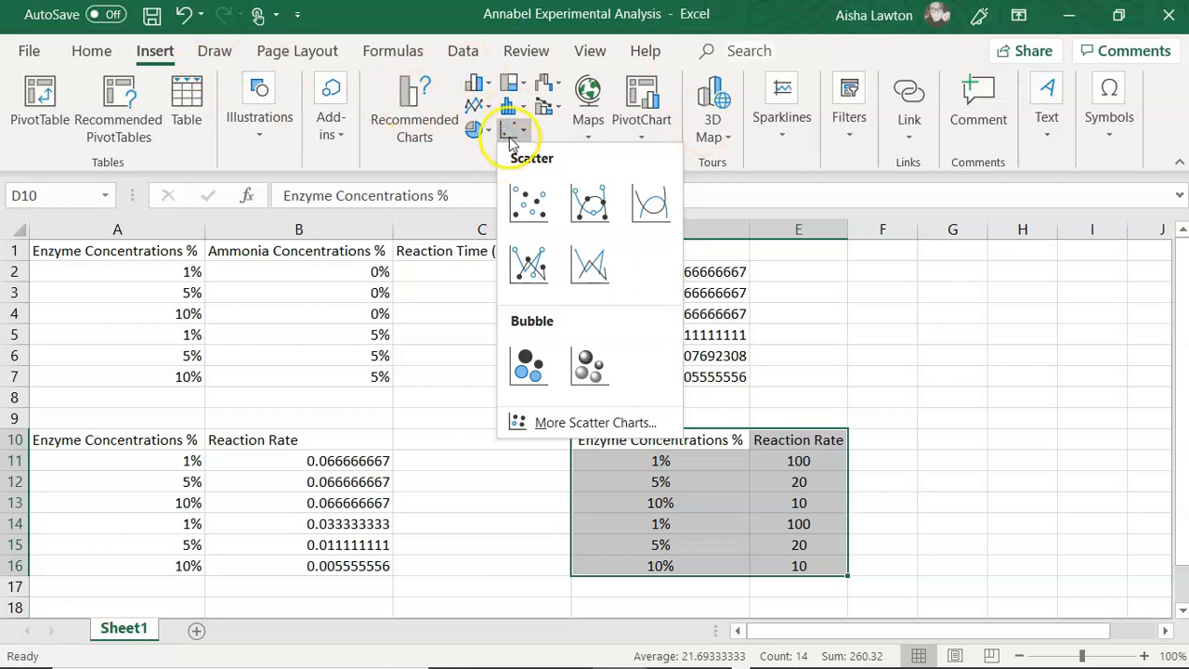
{"action": "left_click", "coordinate": [529, 202]}
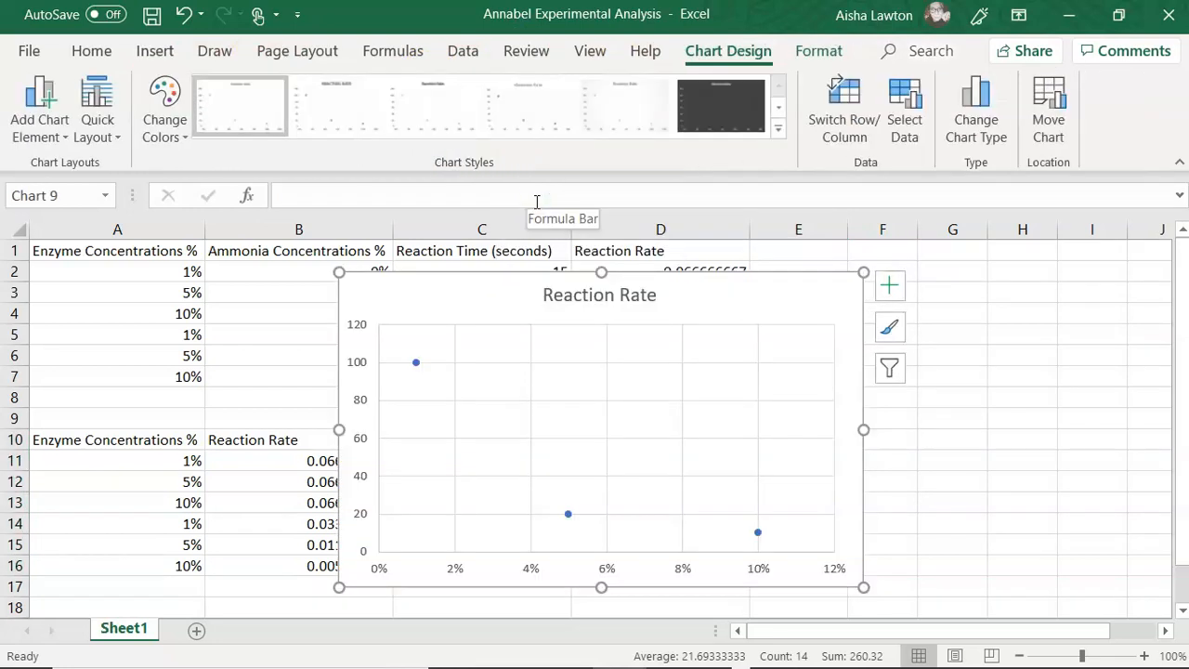
{"action": "left_click_drag", "start_coordinate": [765, 284], "coordinate": [808, 295]}
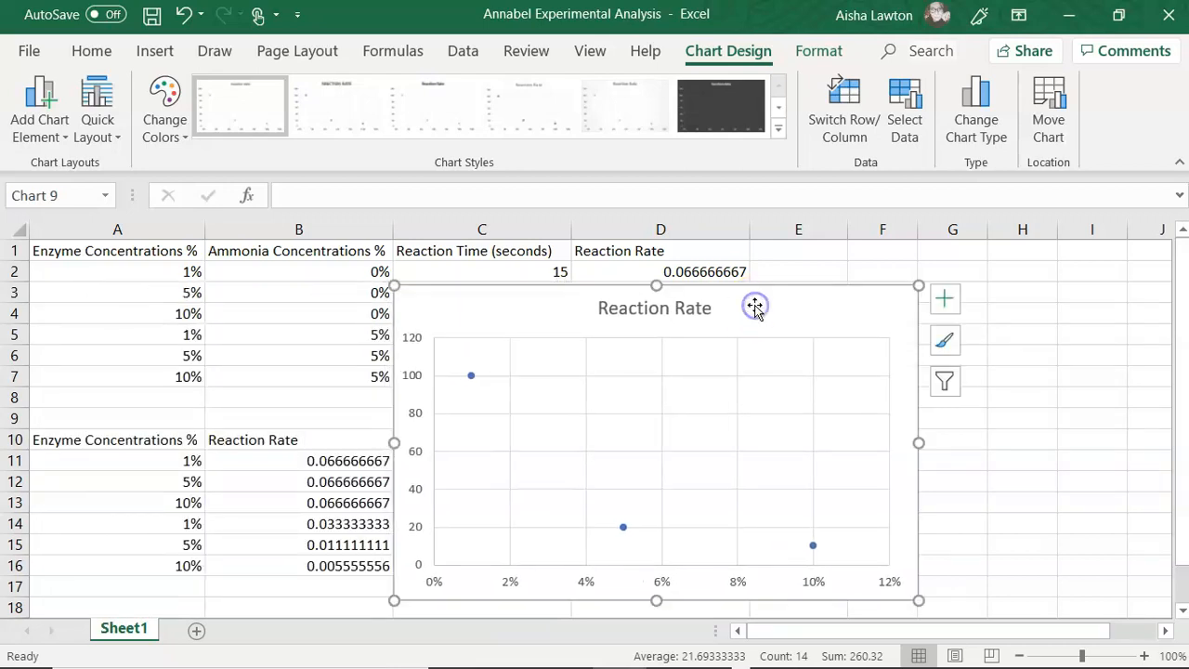
Delete the scatter chart and look at the Quick Analysis options for the copied Reaction Rate column (E10:E16).
{"action": "key", "text": "Delete"}
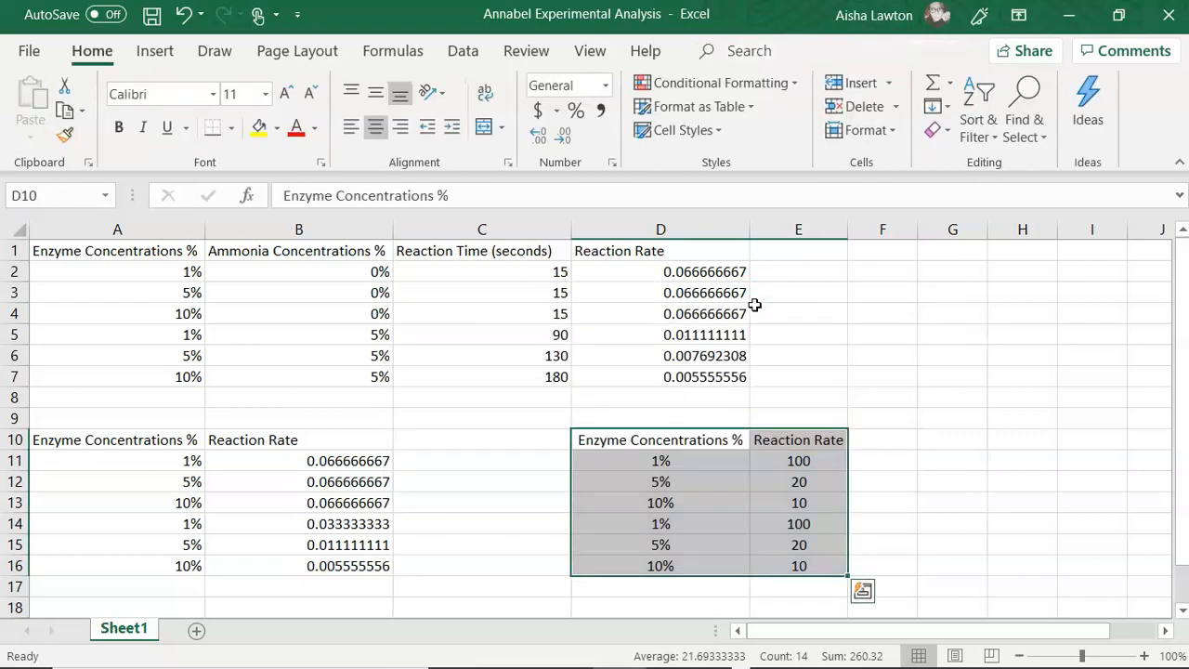
{"action": "left_click", "coordinate": [87, 438]}
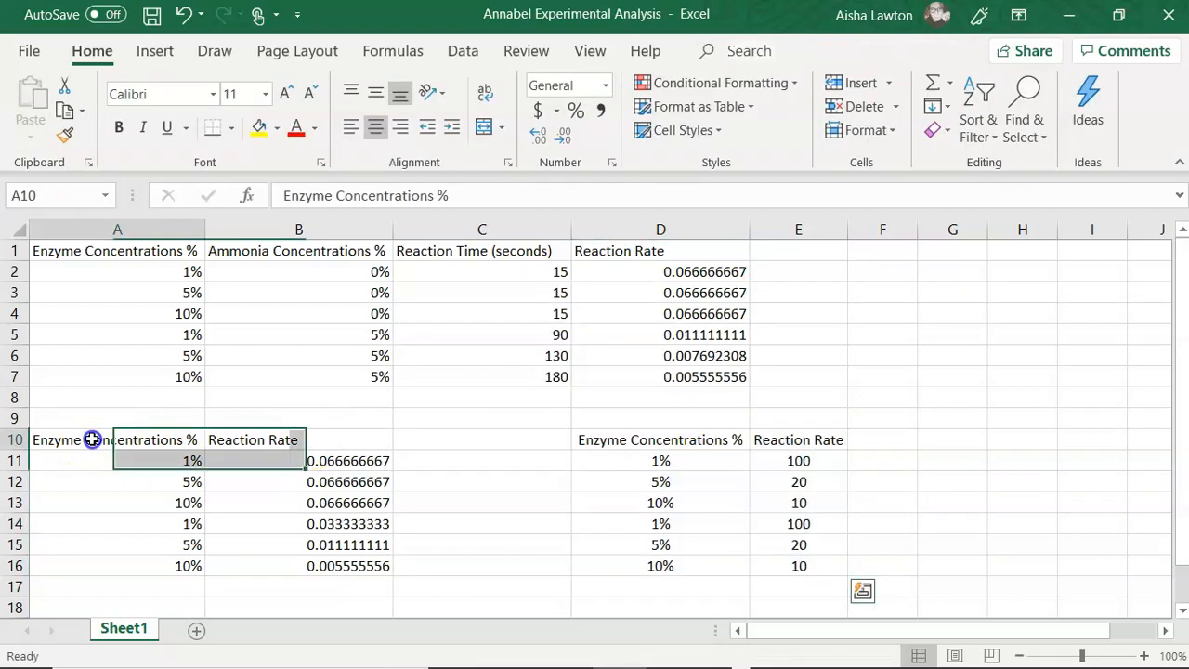
{"action": "left_click", "coordinate": [801, 442]}
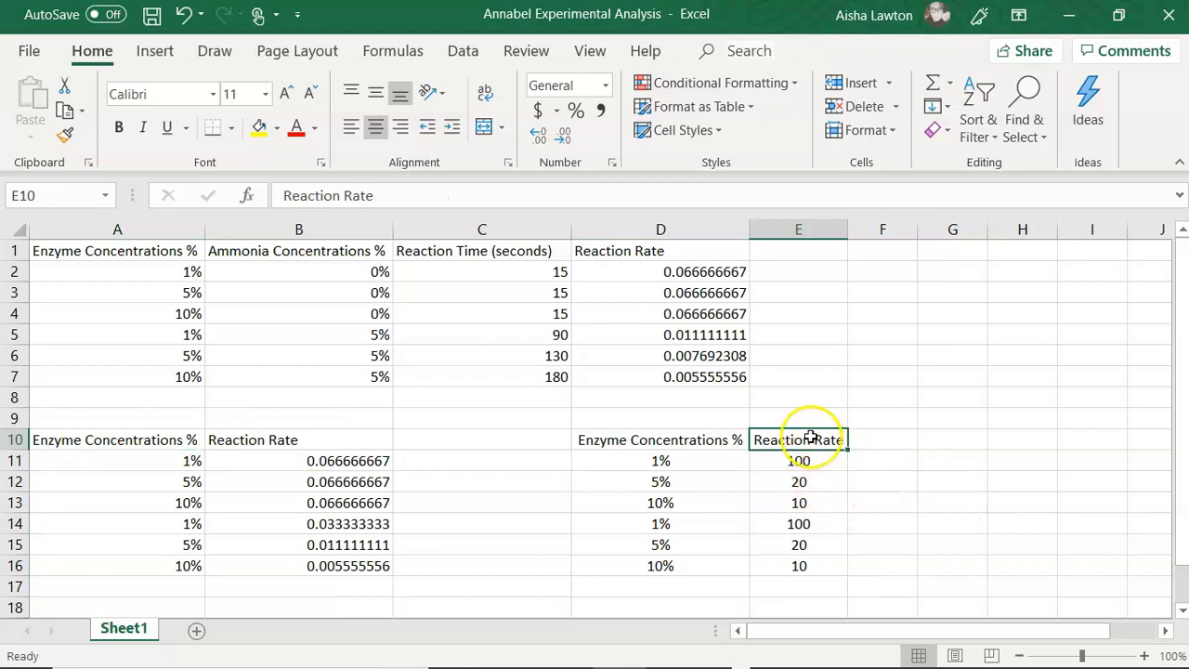
{"action": "key", "text": "shift+Down"}
{"action": "key", "text": "shift+Down"}
{"action": "key", "text": "shift+Down"}
{"action": "key", "text": "shift+Down"}
{"action": "key", "text": "shift+Down"}
{"action": "key", "text": "shift+Down"}
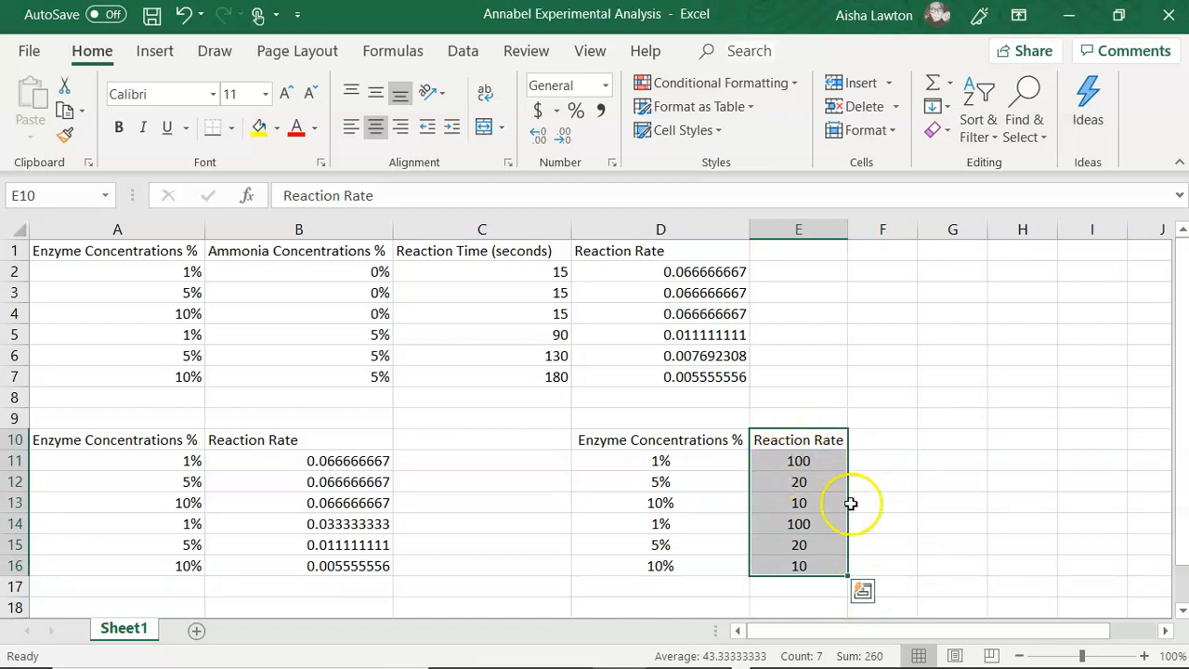
{"action": "left_click", "coordinate": [862, 591]}
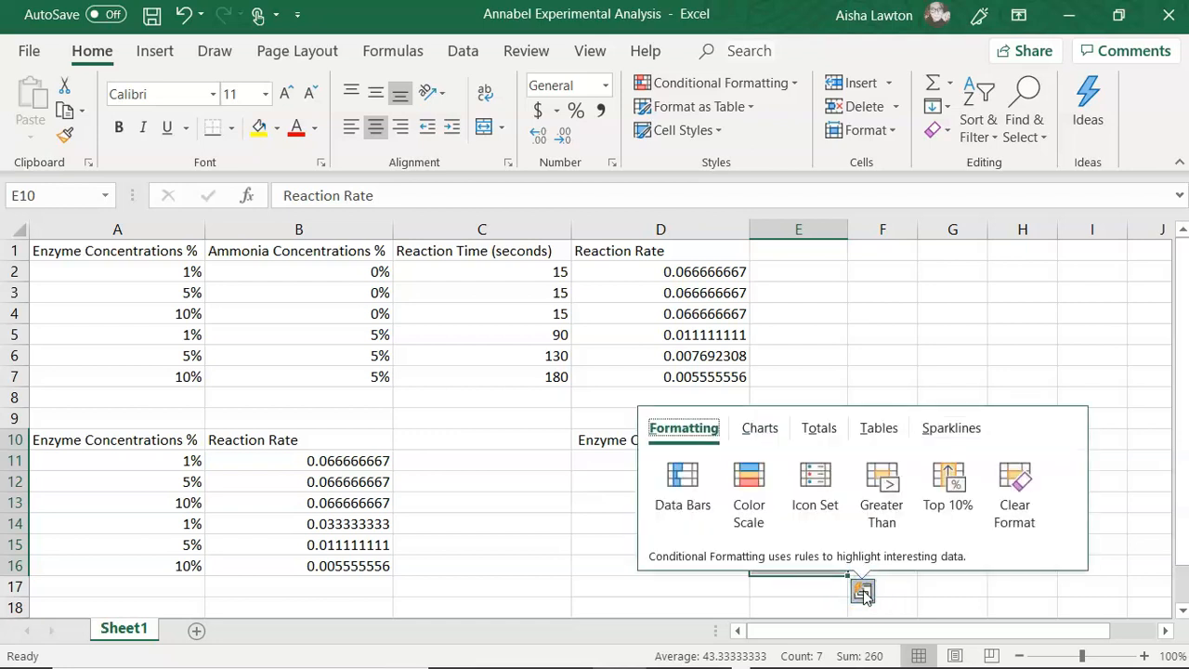
{"action": "left_click", "coordinate": [999, 587]}
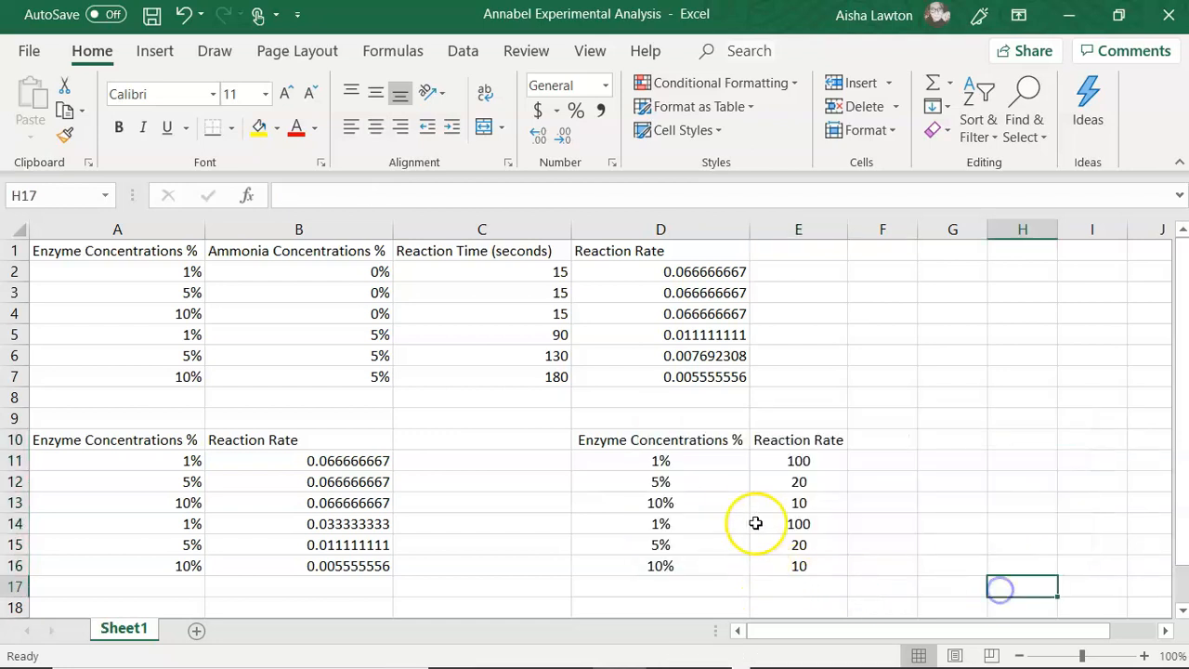
Undo the recent changes back through the chart, the centering, the column E width and the Reaction Rate paste at E10.
{"action": "left_click", "coordinate": [180, 16]}
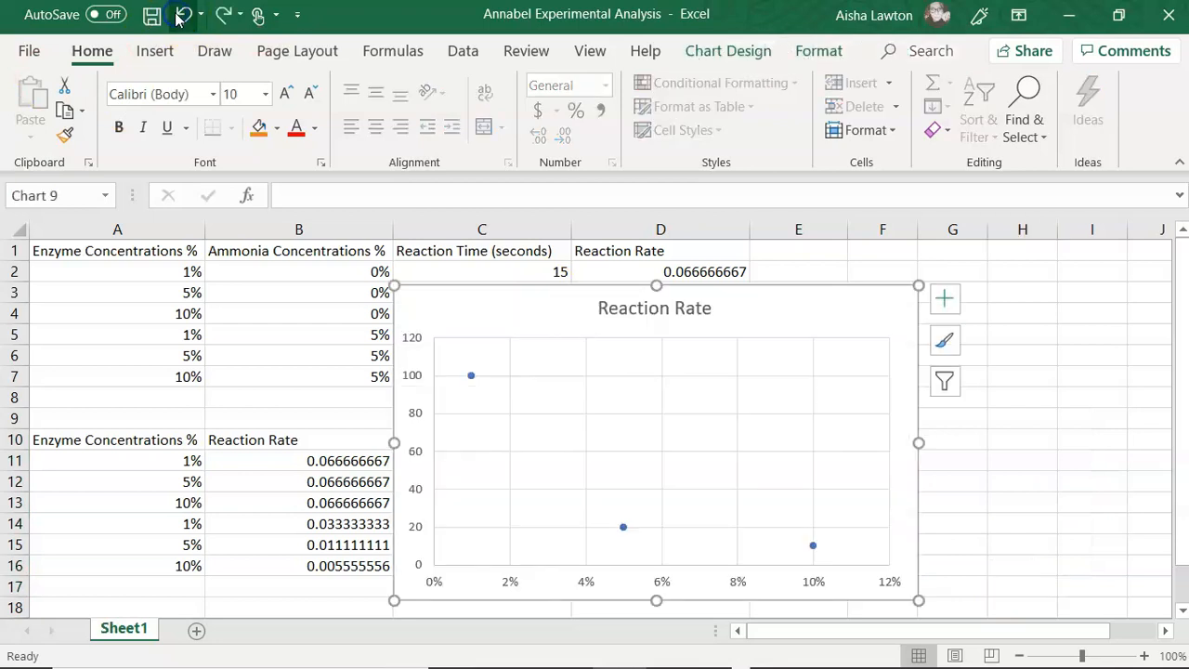
{"action": "left_click", "coordinate": [180, 16]}
{"action": "left_click", "coordinate": [179, 17]}
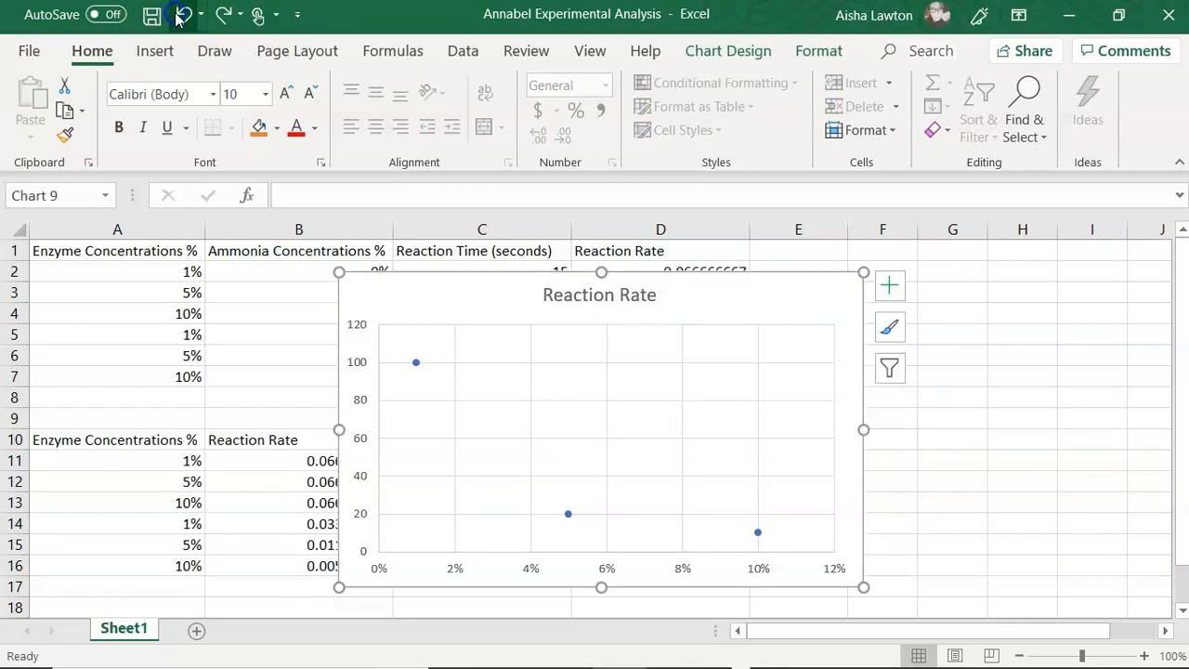
{"action": "left_click", "coordinate": [180, 17]}
{"action": "left_click", "coordinate": [179, 17]}
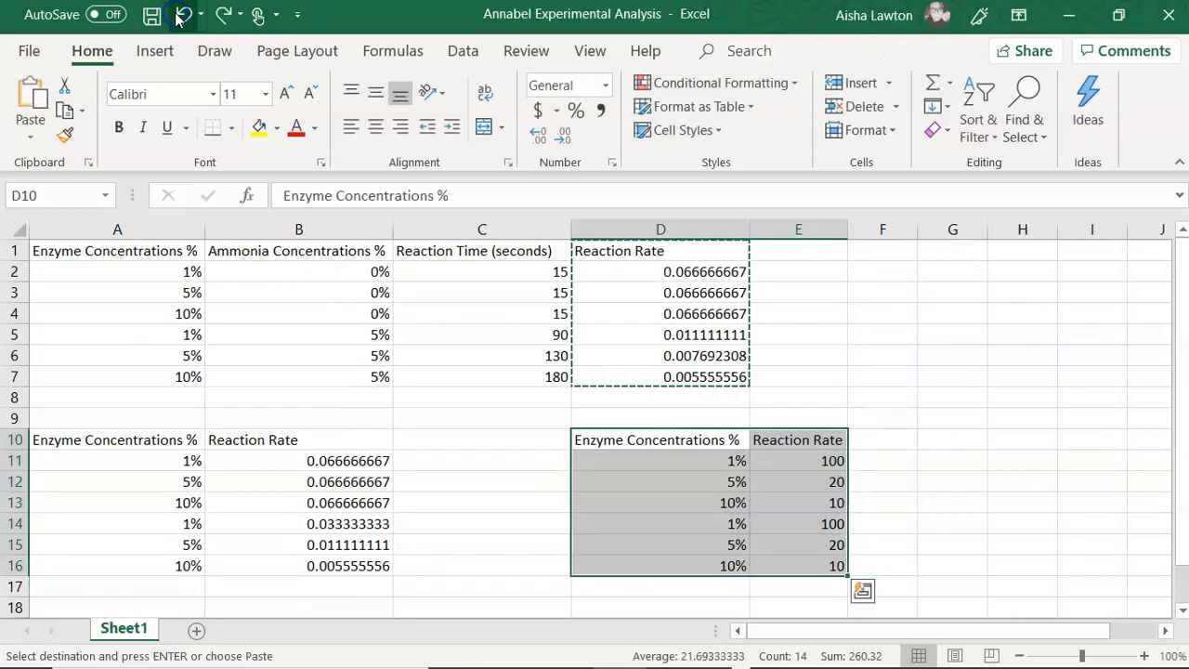
{"action": "left_click", "coordinate": [180, 17]}
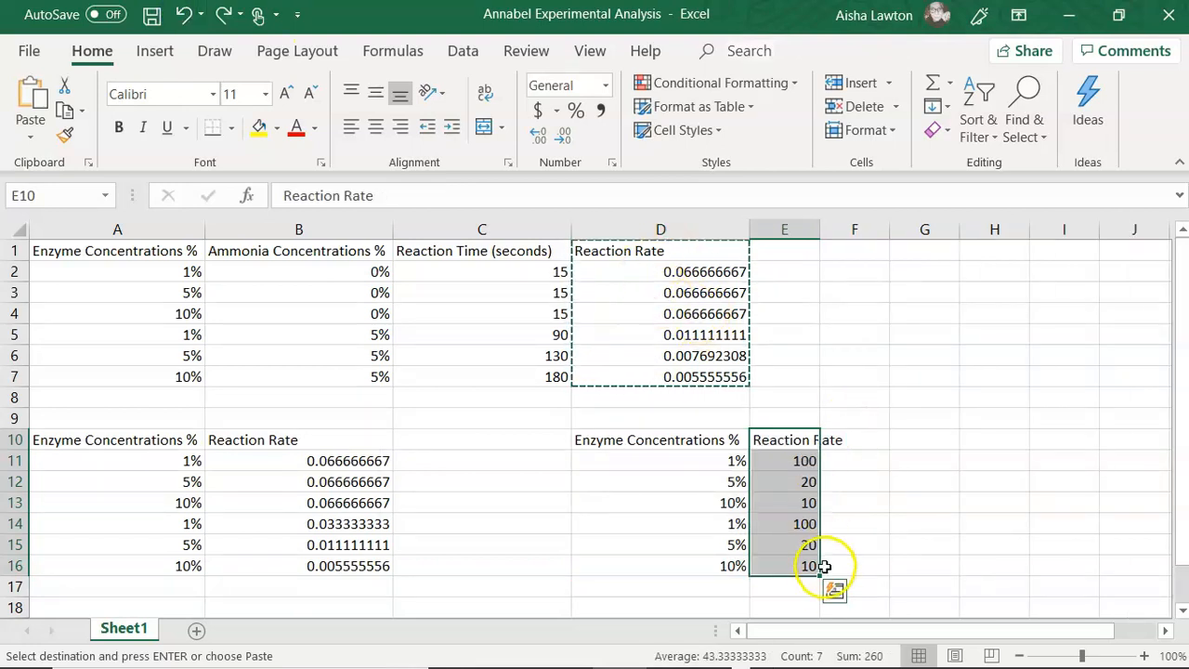
{"action": "left_click", "coordinate": [189, 16]}
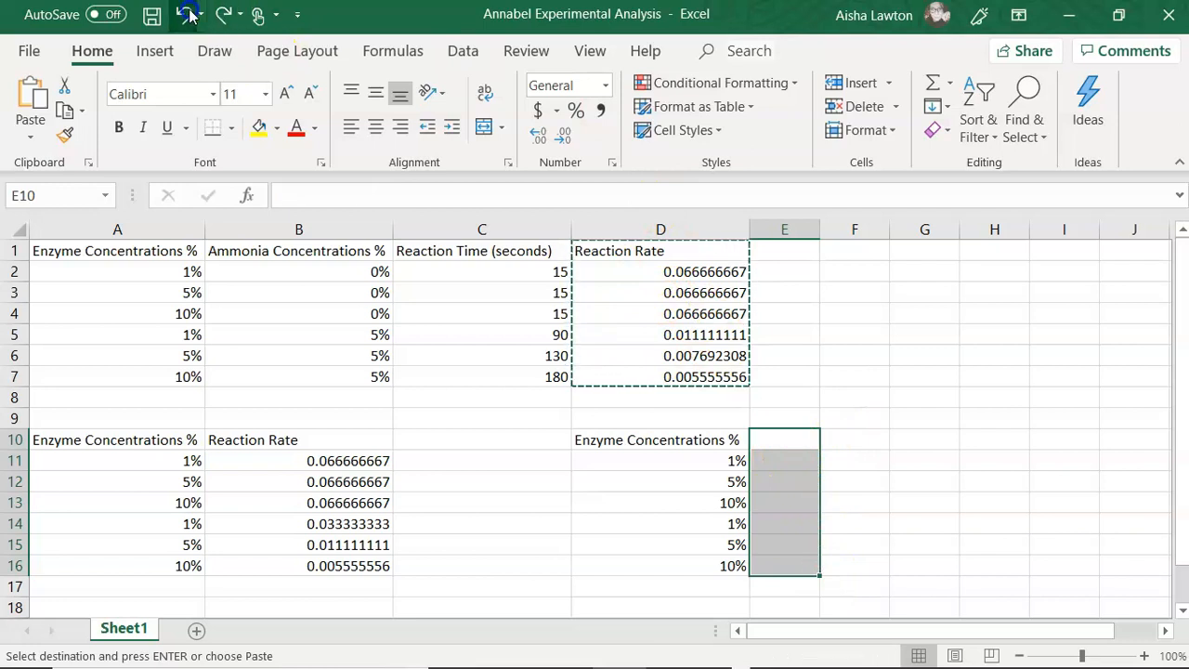
Copy the Reaction Rate column with its header (D1:D7) to E10 as values only and fit column E's width to its contents.
{"action": "left_click", "coordinate": [690, 254]}
{"action": "key", "text": "shift+Down"}
{"action": "key", "text": "shift+Down"}
{"action": "key", "text": "shift+Down"}
{"action": "key", "text": "shift+Down"}
{"action": "key", "text": "shift+Down"}
{"action": "key", "text": "shift+Down"}
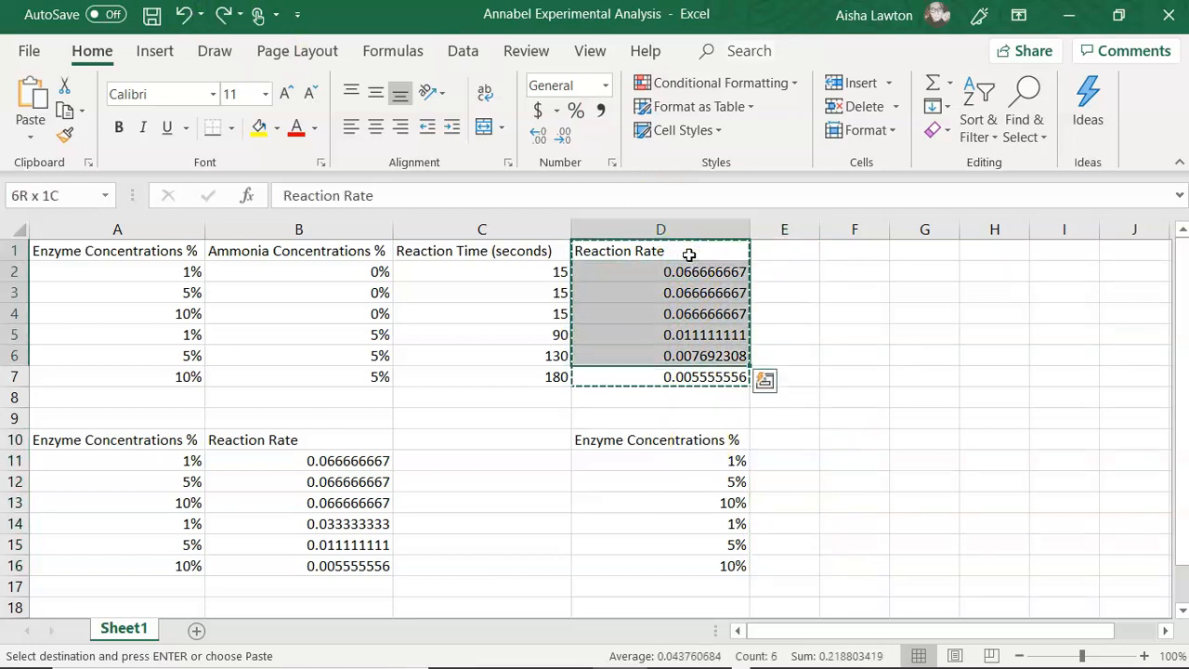
{"action": "left_click", "coordinate": [776, 430]}
{"action": "key", "text": "ctrl+v"}
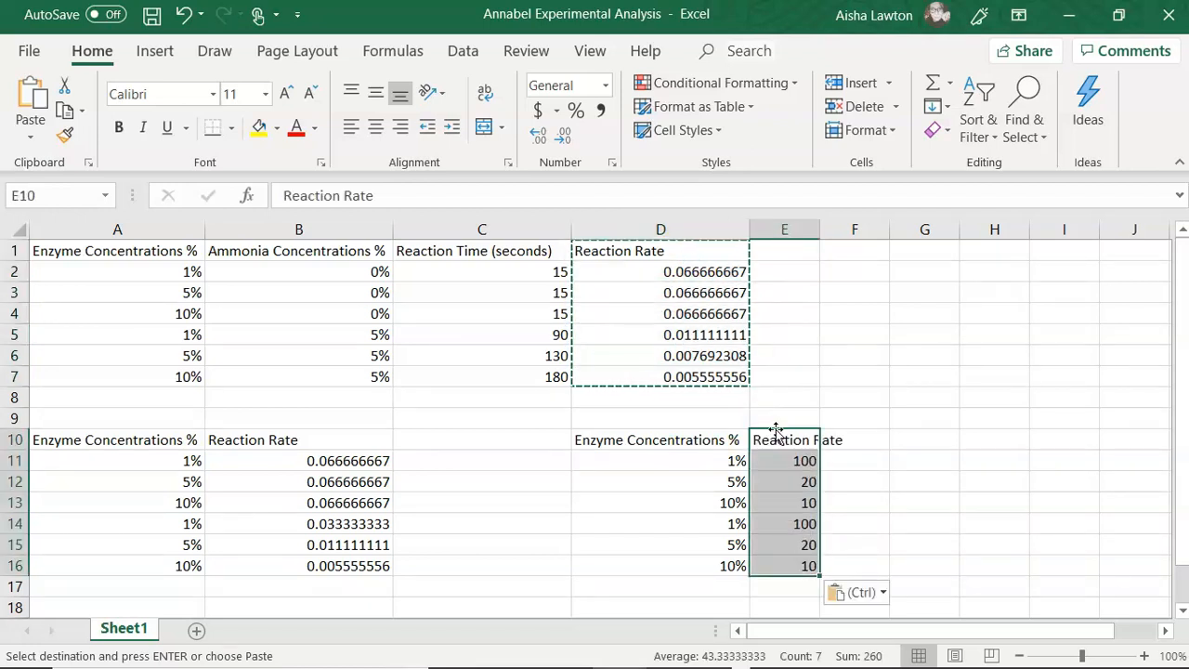
{"action": "left_click", "coordinate": [860, 595]}
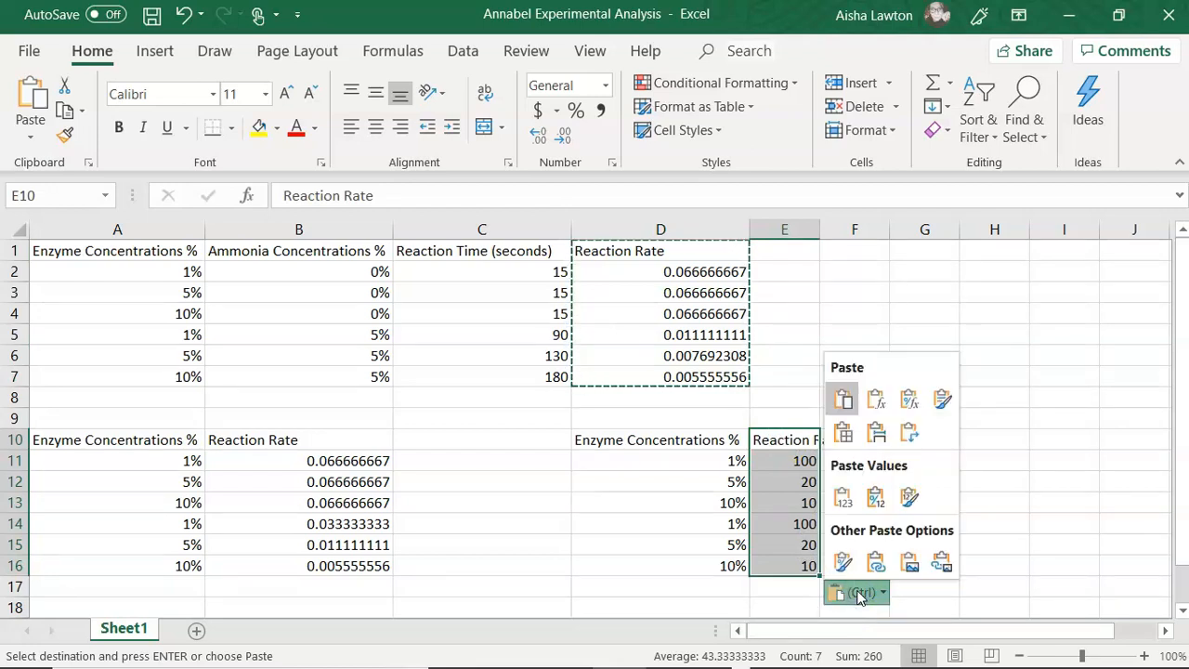
{"action": "left_click", "coordinate": [844, 495]}
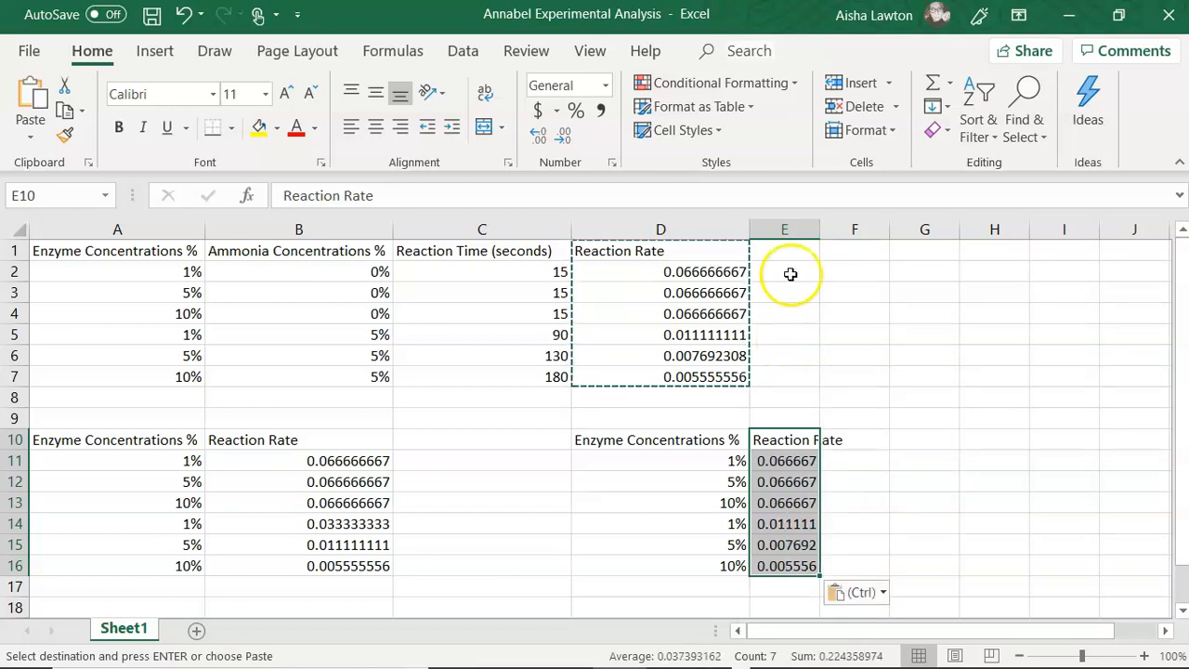
{"action": "left_click_drag", "start_coordinate": [819, 231], "coordinate": [818, 231]}
{"action": "double_click", "coordinate": [818, 231]}
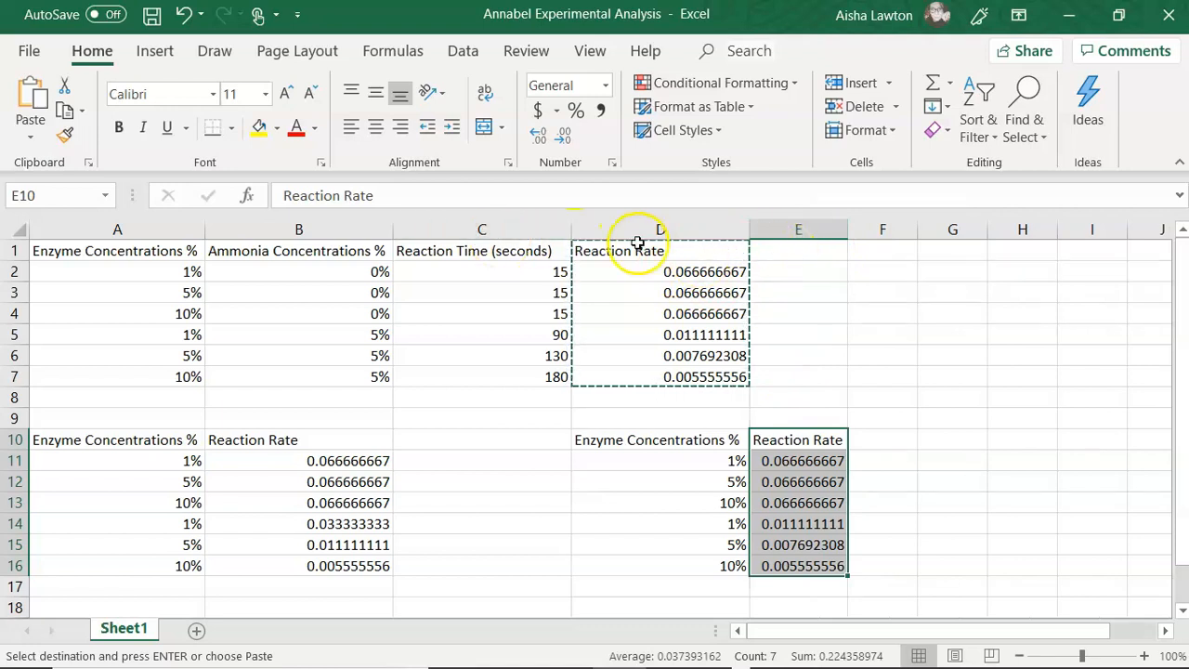
Select the enzyme concentration and reaction rate table with its headers (D10:E16) and show the chart types available for insertion.
{"action": "left_click", "coordinate": [669, 444]}
{"action": "key", "text": "shift+Right"}
{"action": "key", "text": "shift+Down"}
{"action": "key", "text": "shift+Down"}
{"action": "key", "text": "shift+Down"}
{"action": "key", "text": "shift+Down"}
{"action": "key", "text": "shift+Down"}
{"action": "key", "text": "shift+Down"}
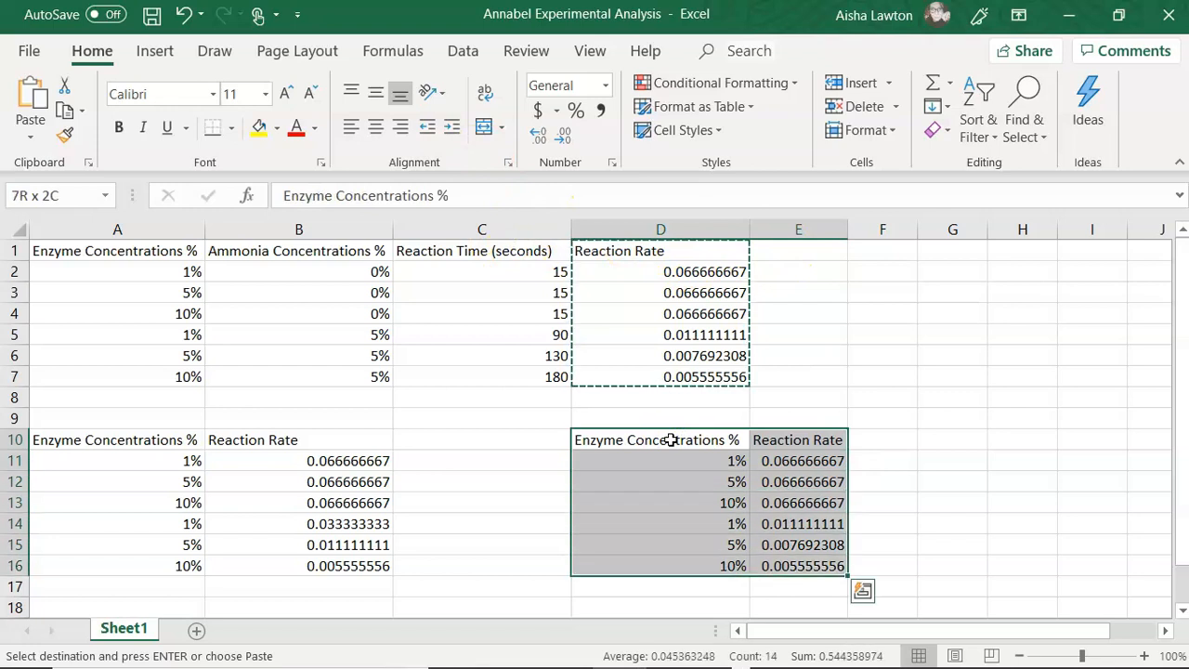
{"action": "left_click", "coordinate": [154, 50]}
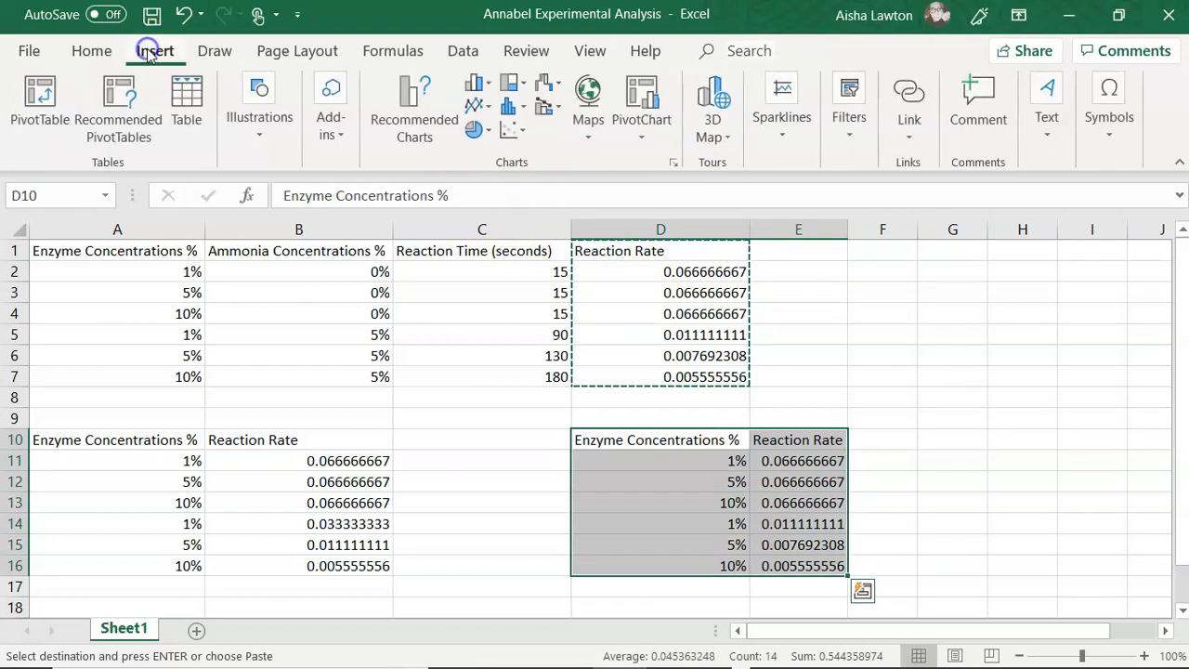
Reselect D10:E16 with its headers and insert a markers-only scatter chart of Reaction Rate against Enzyme Concentrations %.
{"action": "left_click", "coordinate": [646, 438]}
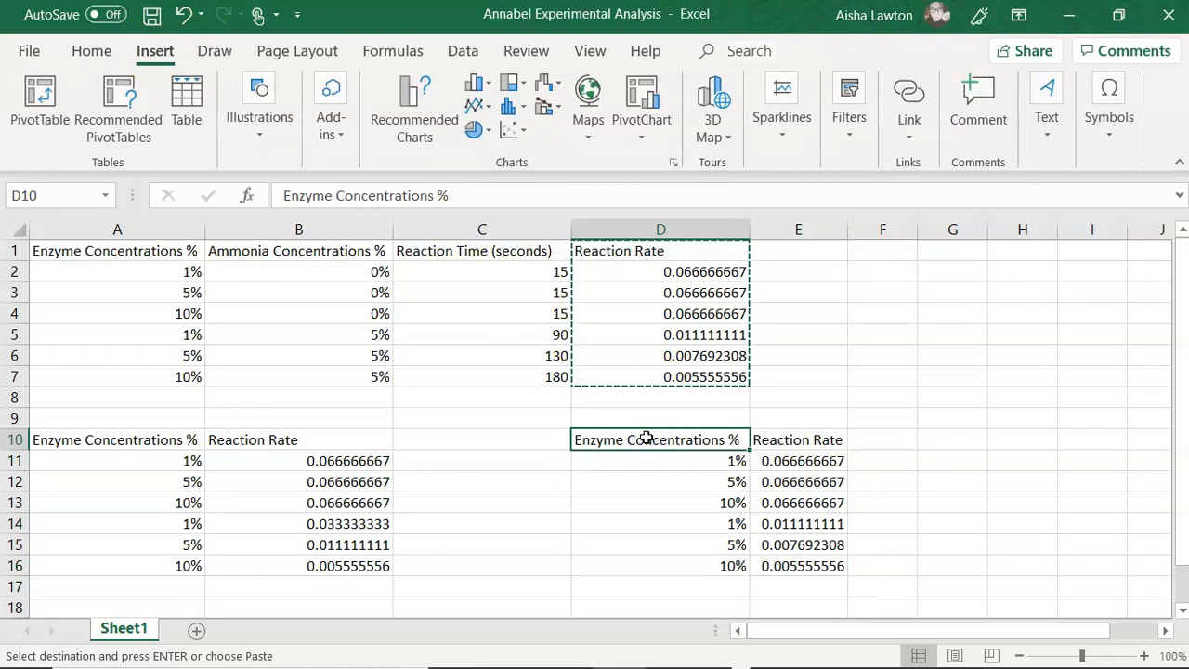
{"action": "key", "text": "Right"}
{"action": "left_click", "coordinate": [646, 438]}
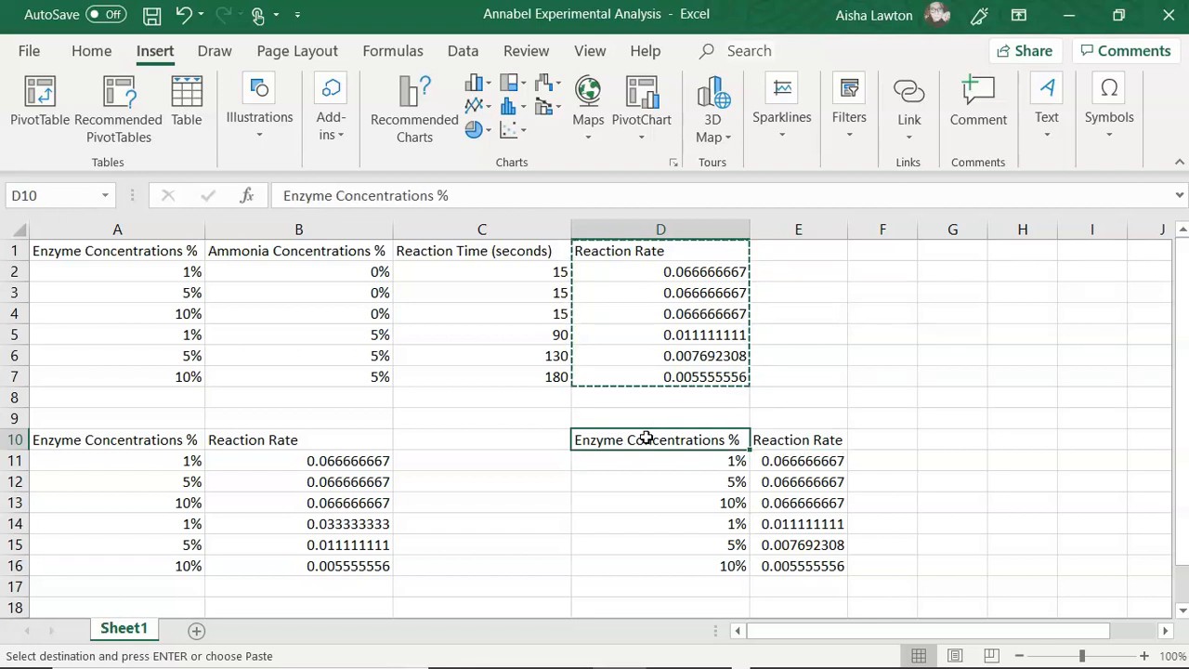
{"action": "key", "text": "Right"}
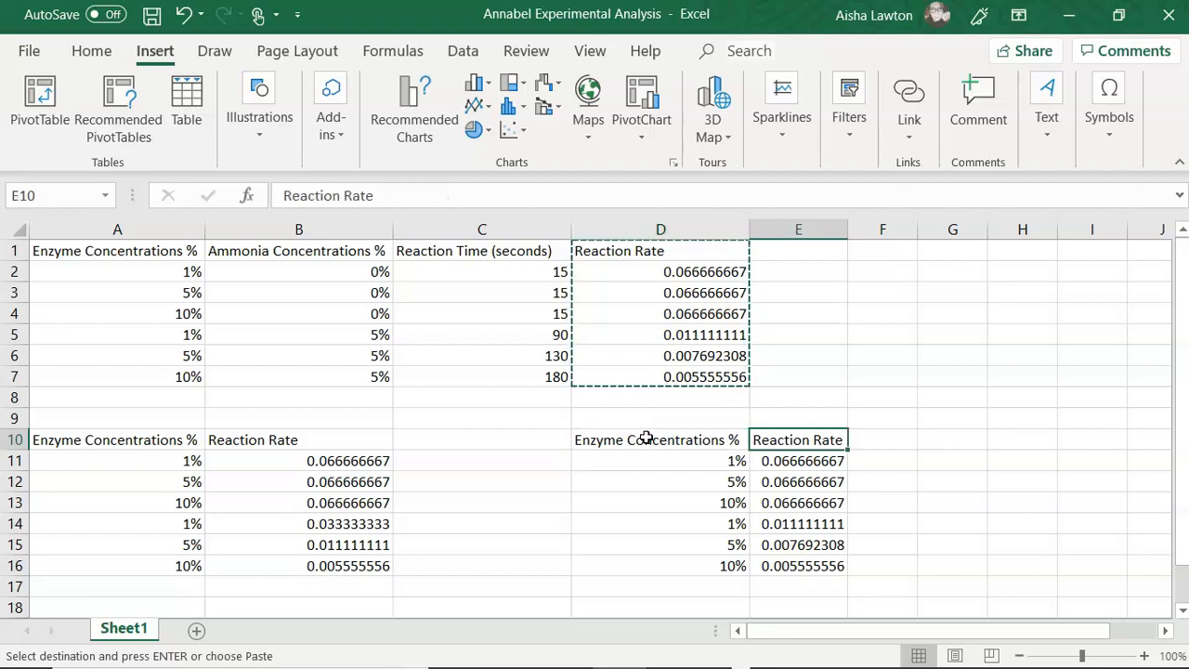
{"action": "key", "text": "Left"}
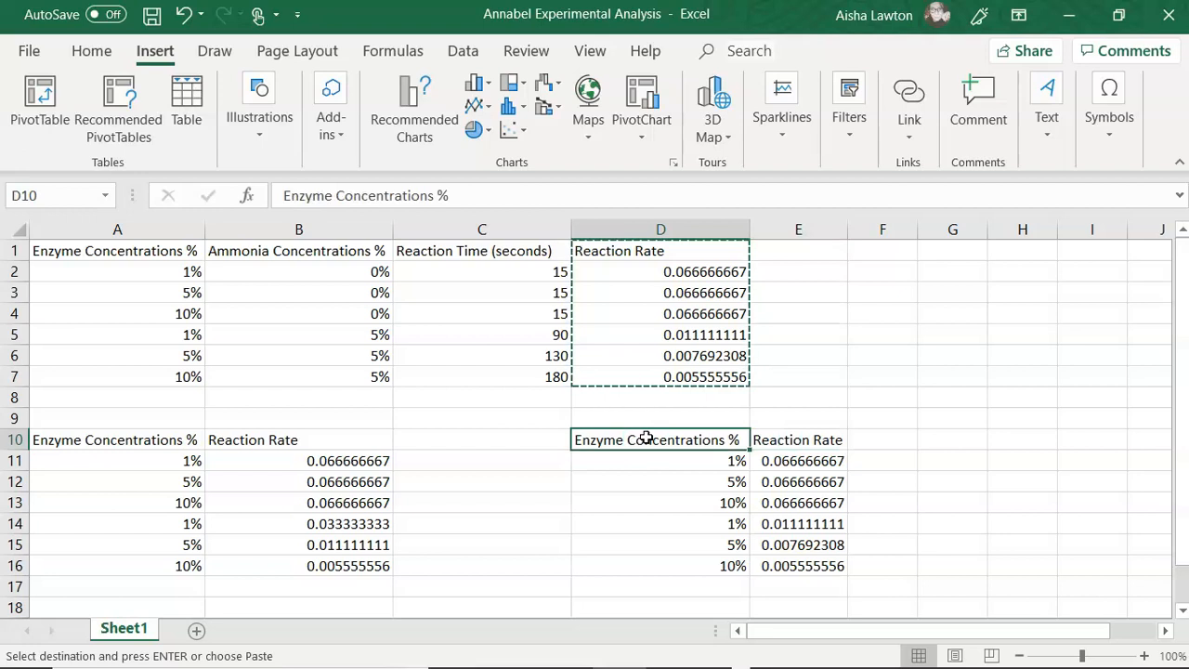
{"action": "key", "text": "shift+Right"}
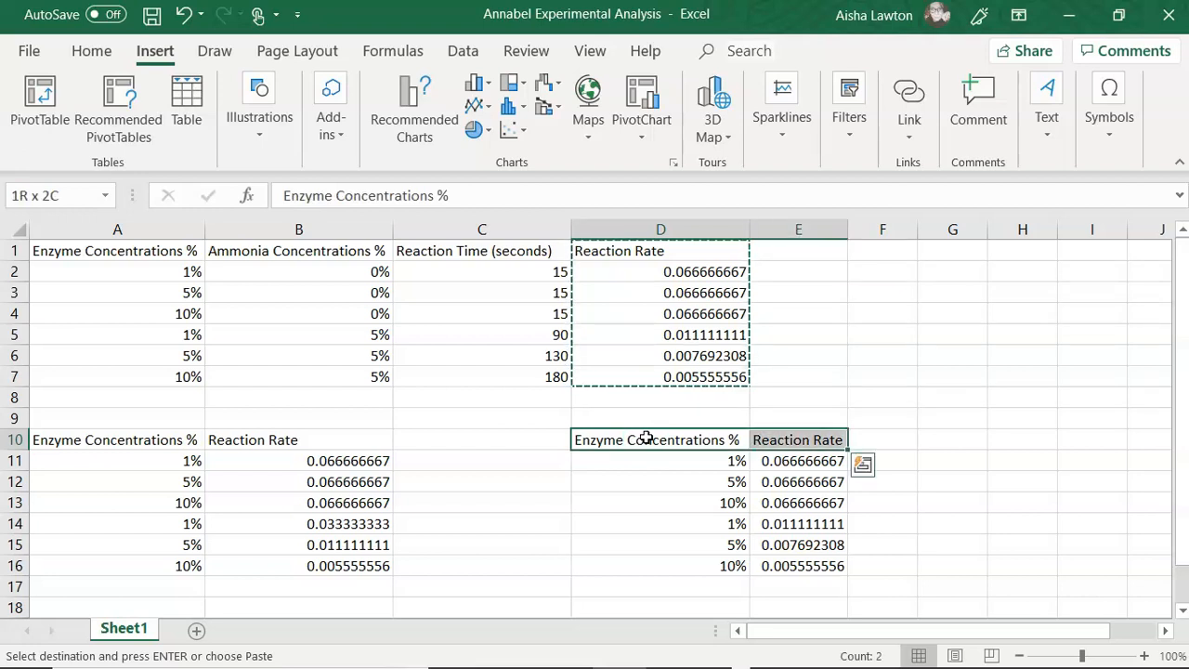
{"action": "key", "text": "shift+Down"}
{"action": "key", "text": "shift+Down"}
{"action": "key", "text": "shift+Down"}
{"action": "key", "text": "shift+Down"}
{"action": "key", "text": "shift+Down"}
{"action": "key", "text": "shift+Down"}
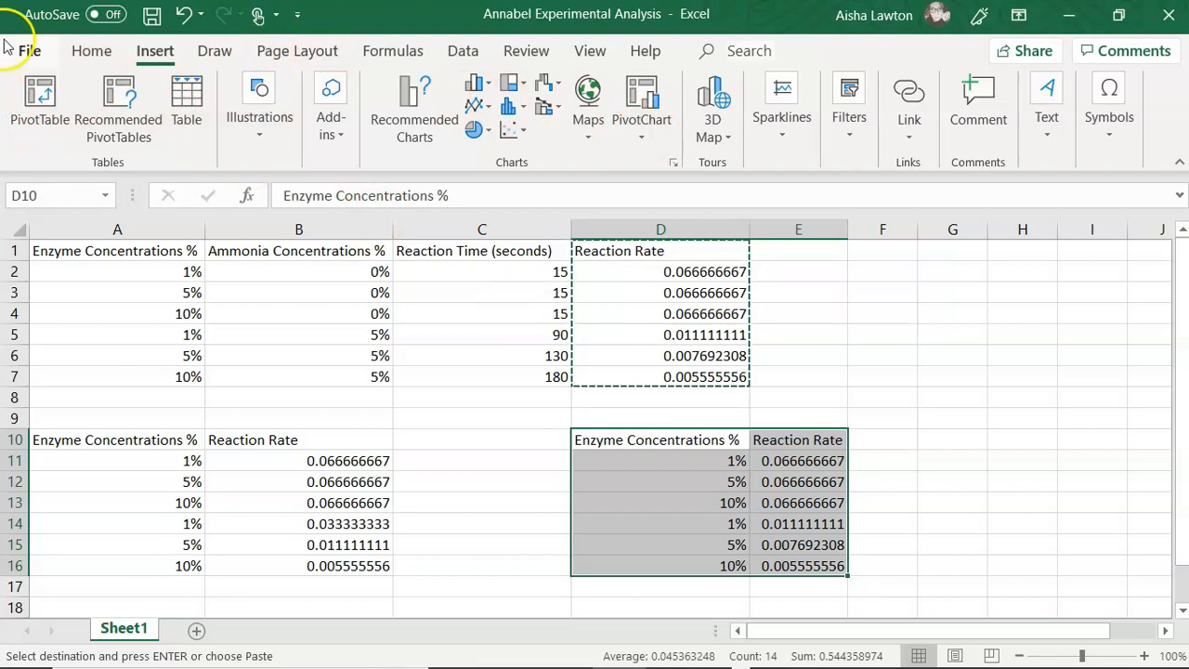
{"action": "left_click", "coordinate": [506, 130]}
{"action": "left_click", "coordinate": [526, 199]}
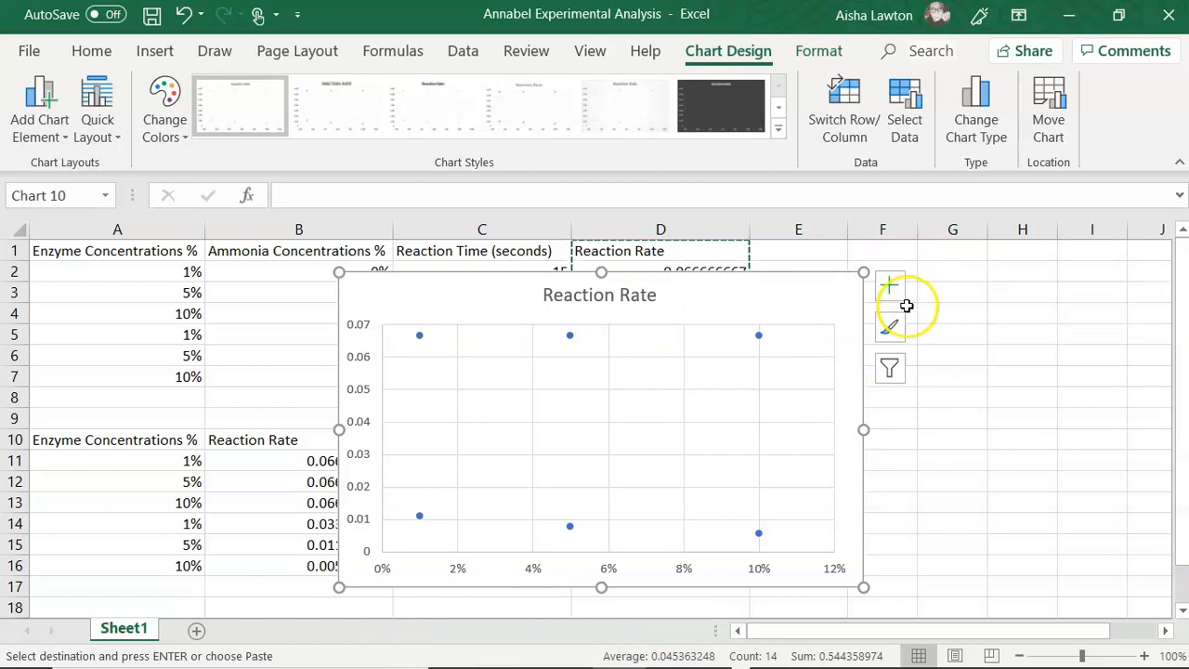
Change the scatter chart's title to "Reaction Rate with and without Ammonia Solution".
{"action": "left_click", "coordinate": [638, 295]}
{"action": "left_click", "coordinate": [655, 296]}
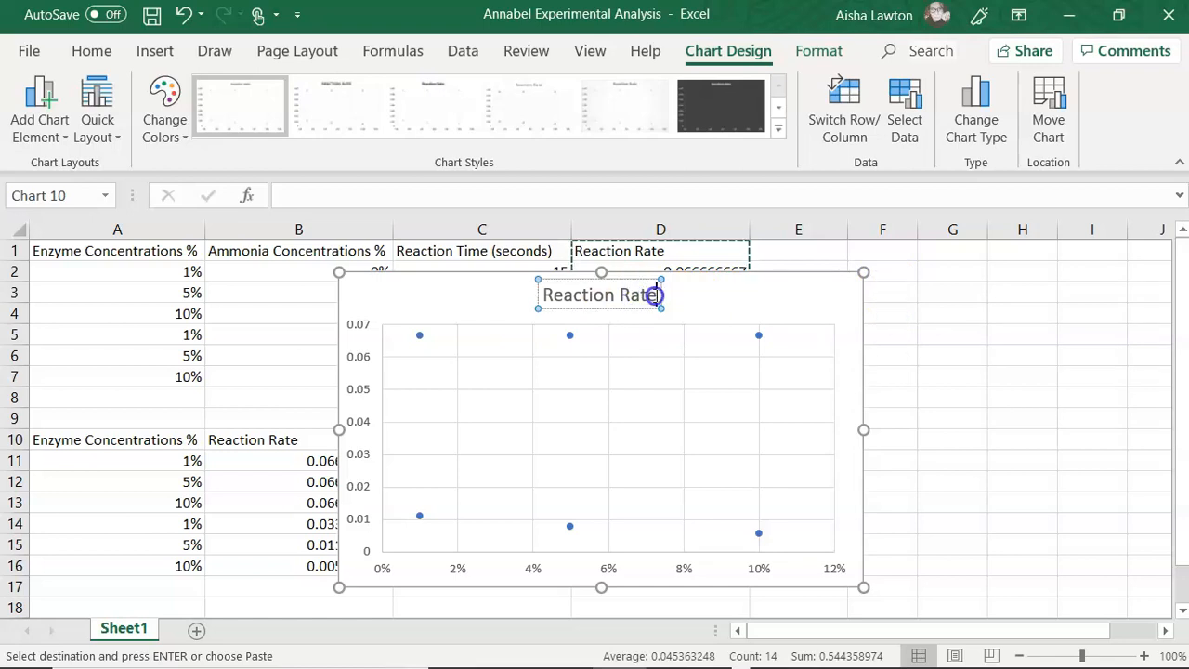
{"action": "key", "text": "BackSpace"}
{"action": "key", "text": "BackSpace"}
{"action": "key", "text": "BackSpace"}
{"action": "key", "text": "BackSpace"}
{"action": "key", "text": "BackSpace"}
{"action": "key", "text": "BackSpace"}
{"action": "key", "text": "BackSpace"}
{"action": "key", "text": "BackSpace"}
{"action": "key", "text": "BackSpace"}
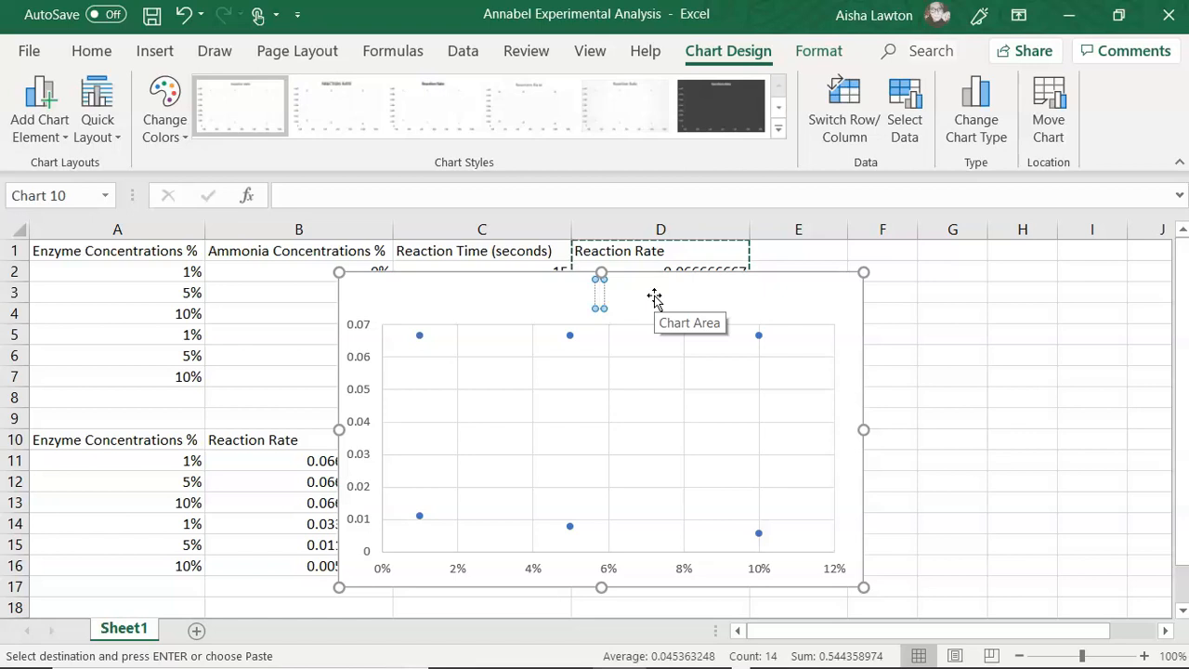
{"action": "type", "text": "eac"}
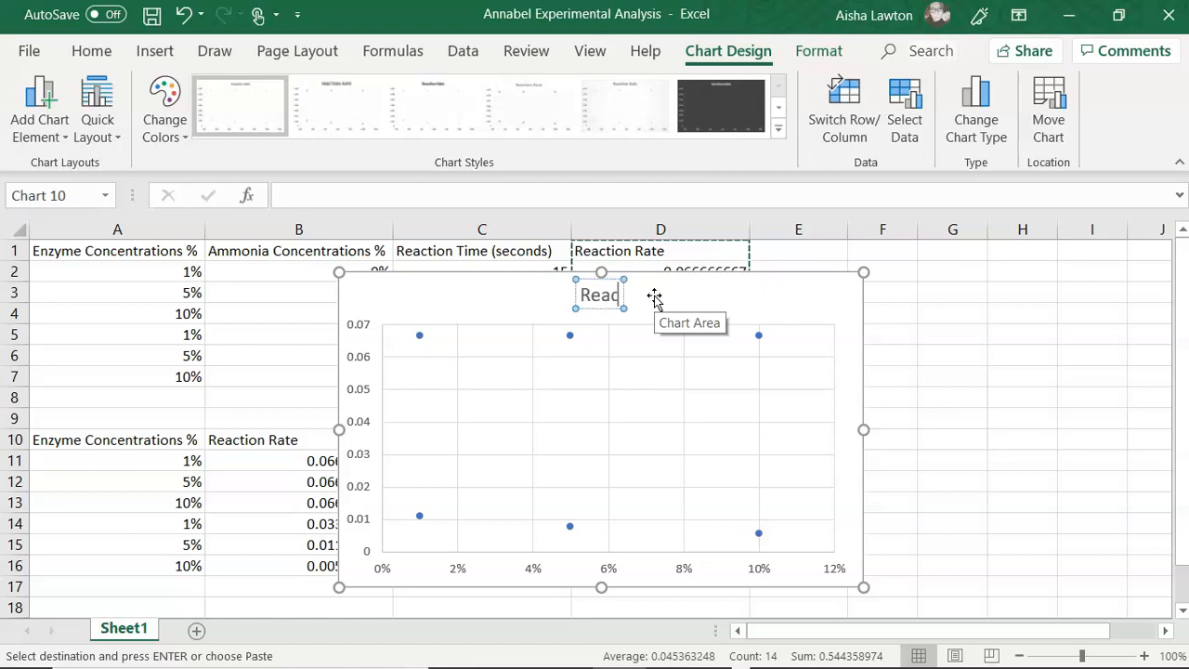
{"action": "type", "text": "tion Rate"}
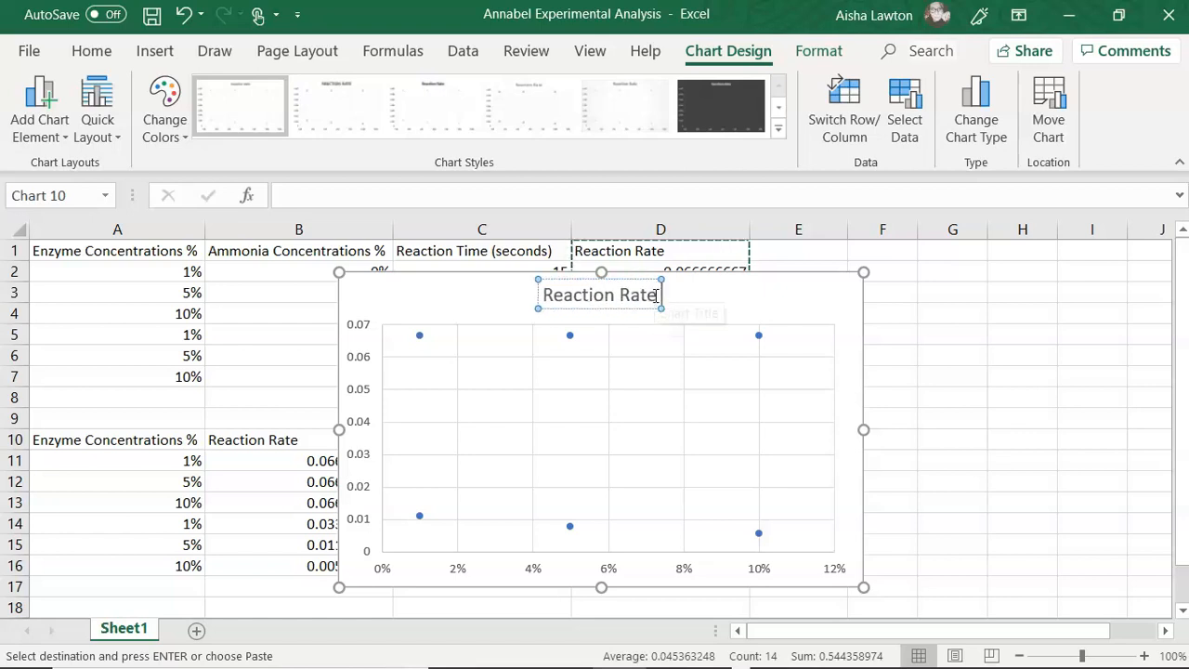
{"action": "type", "text": " wi"}
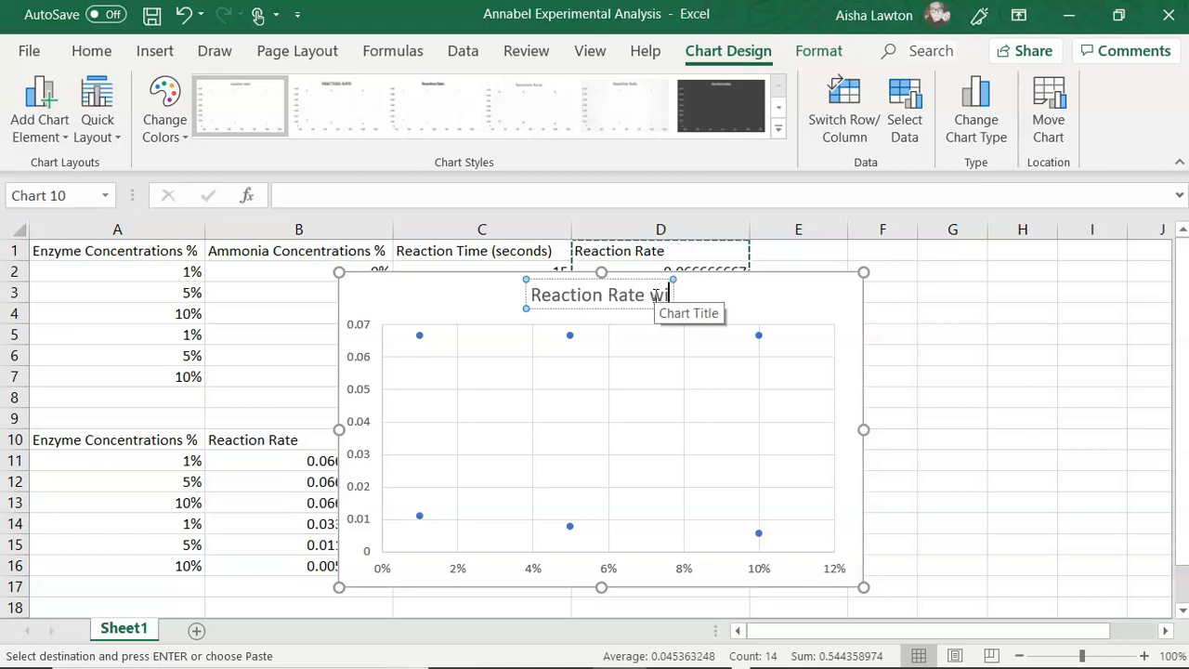
{"action": "type", "text": "th and witho"}
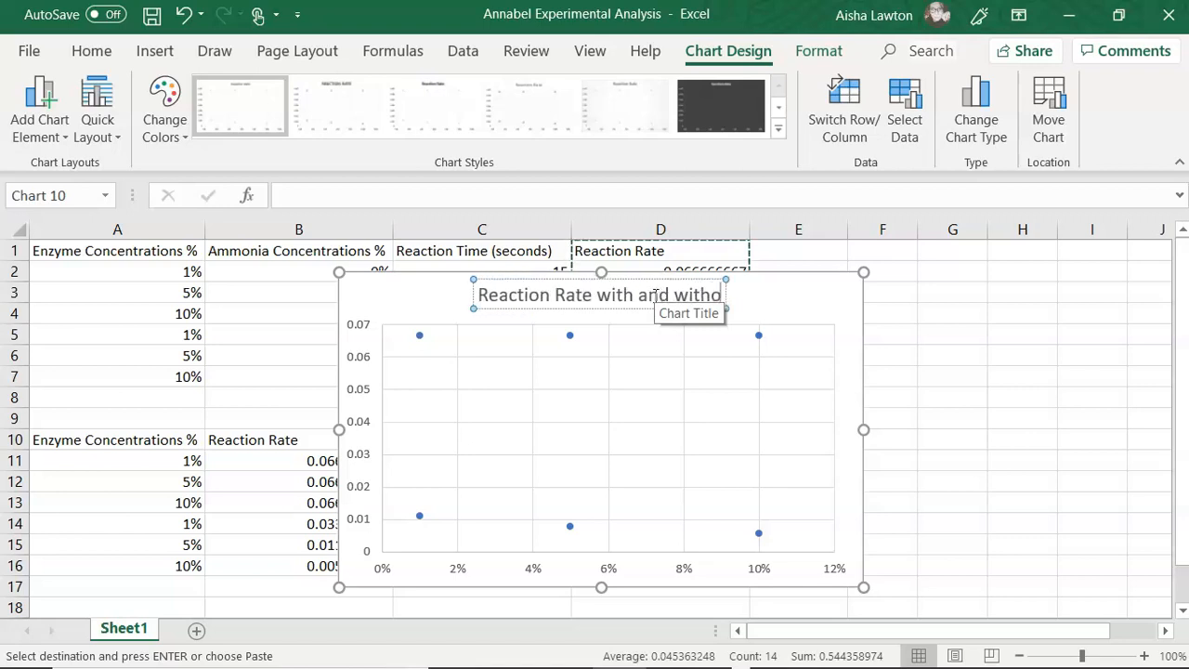
{"action": "type", "text": "ut Ammon"}
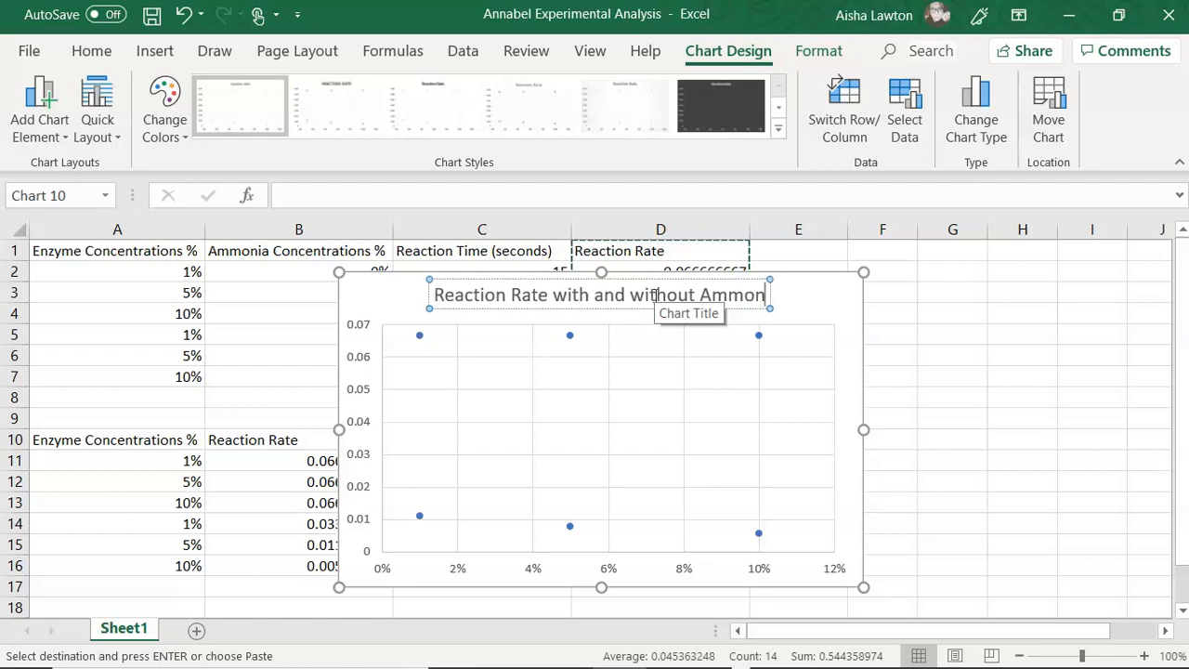
{"action": "type", "text": "ia Solution"}
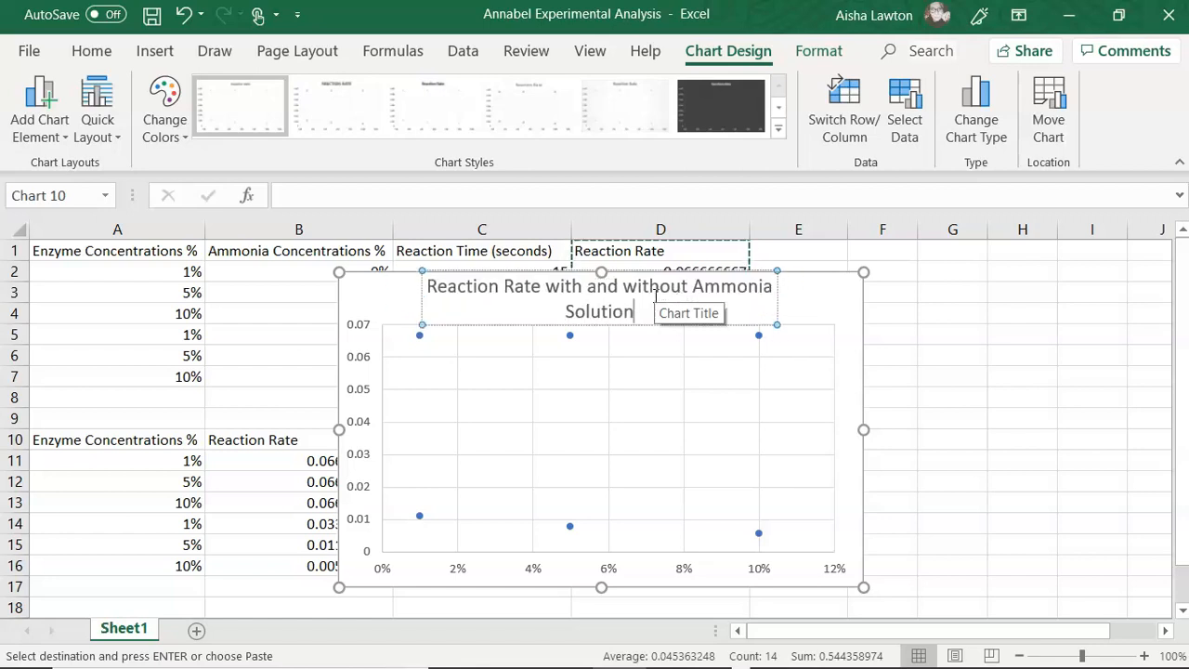
{"action": "left_click", "coordinate": [762, 312]}
{"action": "left_click", "coordinate": [815, 316]}
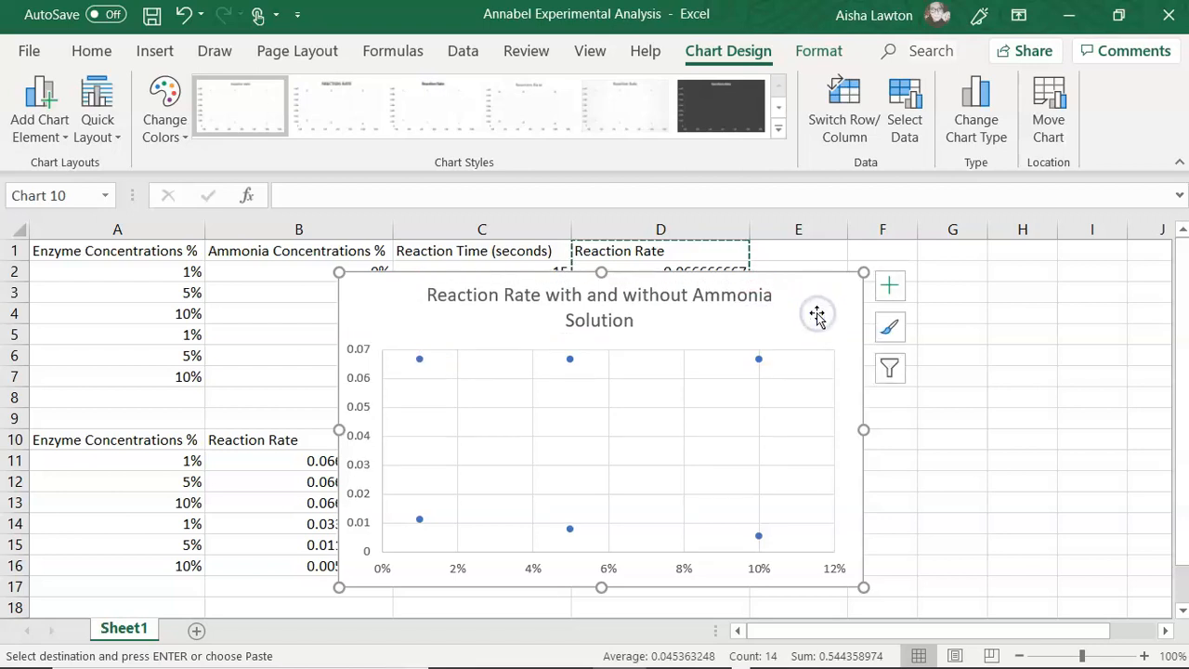
Add axis titles to the scatter chart and name the vertical axis "Reaction Rate".
{"action": "left_click", "coordinate": [888, 293]}
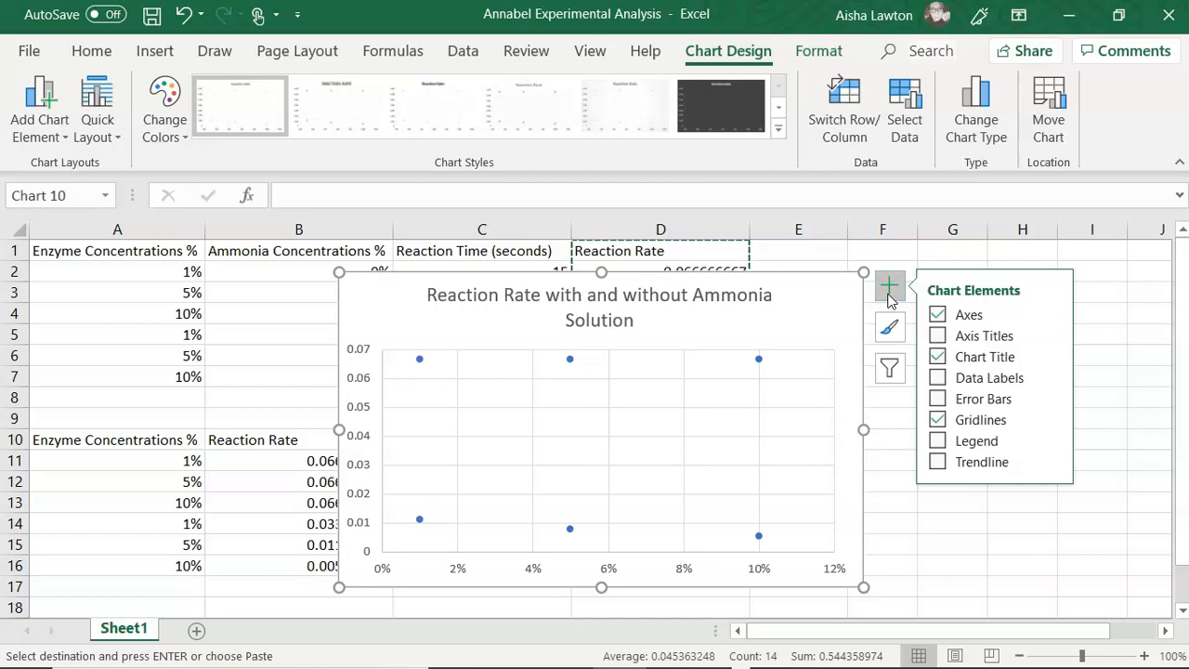
{"action": "left_click", "coordinate": [937, 337]}
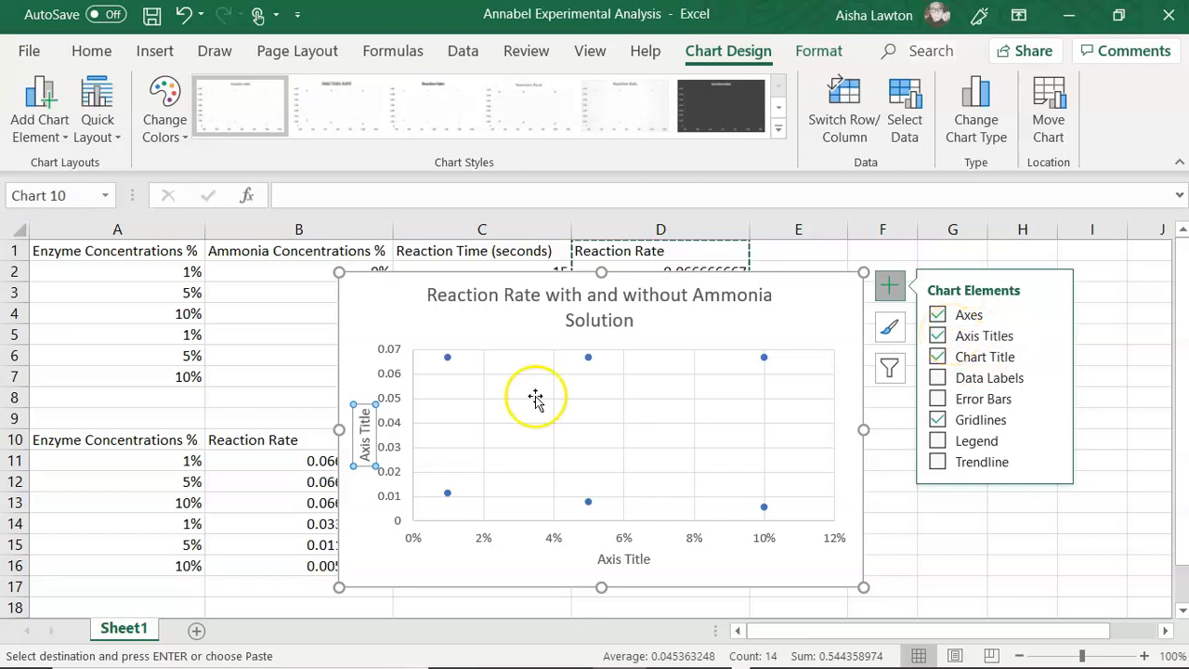
{"action": "left_click_drag", "start_coordinate": [354, 435], "coordinate": [351, 420]}
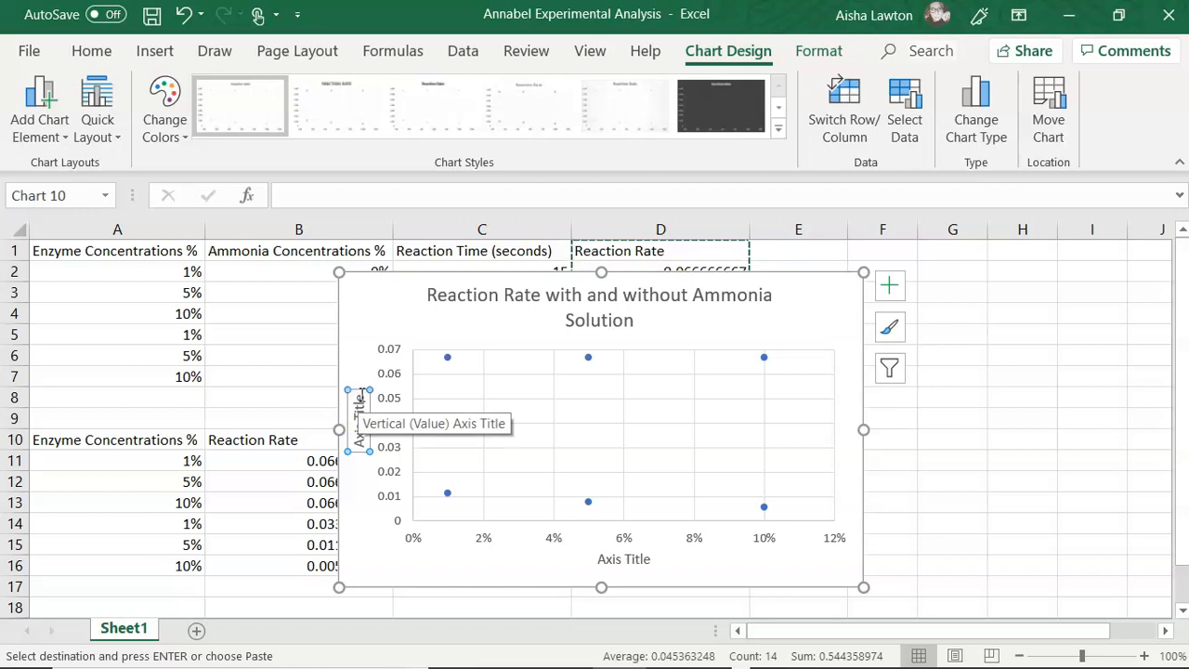
{"action": "key", "text": "BackSpace"}
{"action": "key", "text": "BackSpace"}
{"action": "key", "text": "BackSpace"}
{"action": "key", "text": "BackSpace"}
{"action": "key", "text": "BackSpace"}
{"action": "key", "text": "BackSpace"}
{"action": "key", "text": "BackSpace"}
{"action": "key", "text": "BackSpace"}
{"action": "key", "text": "BackSpace"}
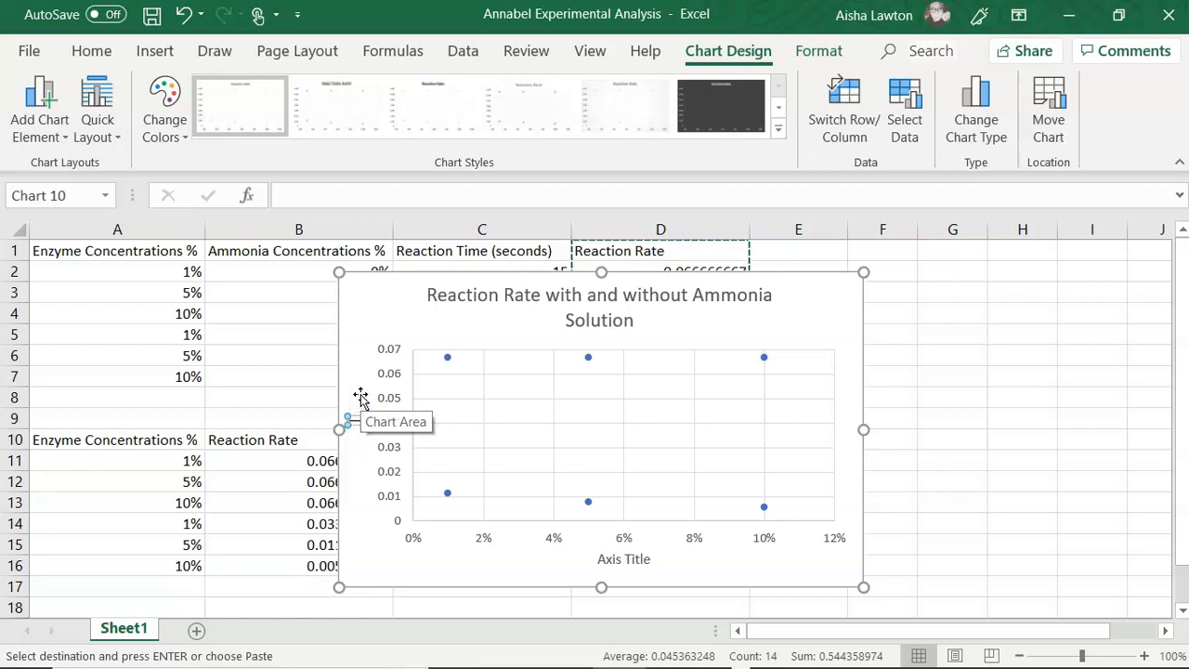
{"action": "type", "text": "Reaction Ra"}
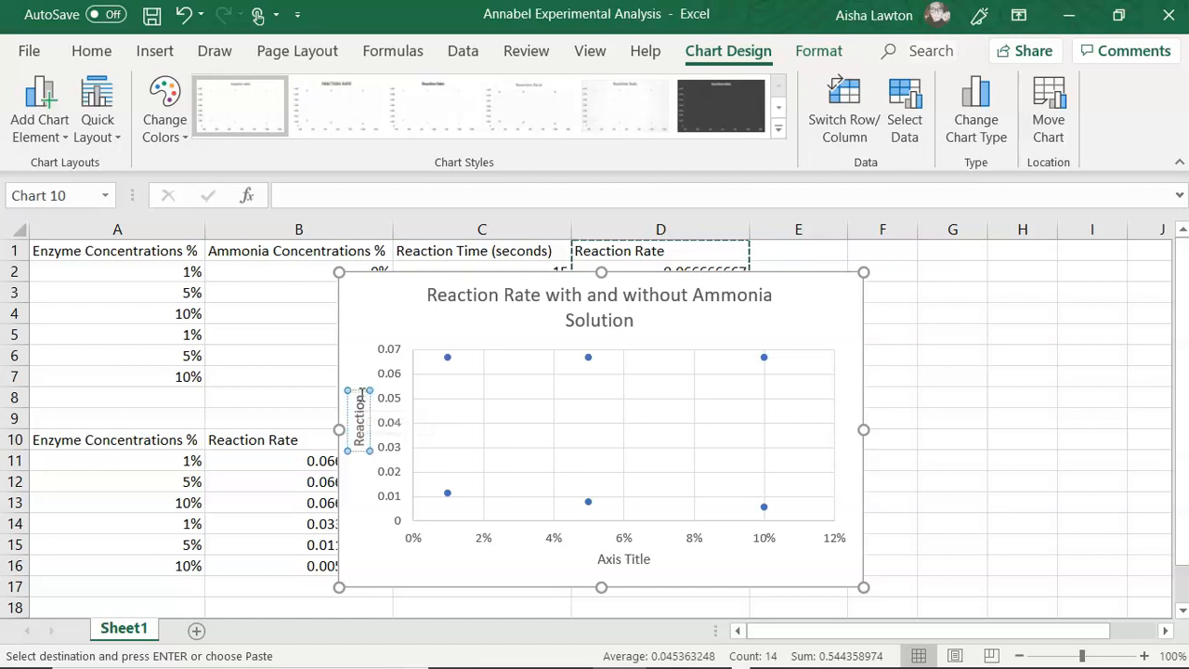
{"action": "type", "text": "te"}
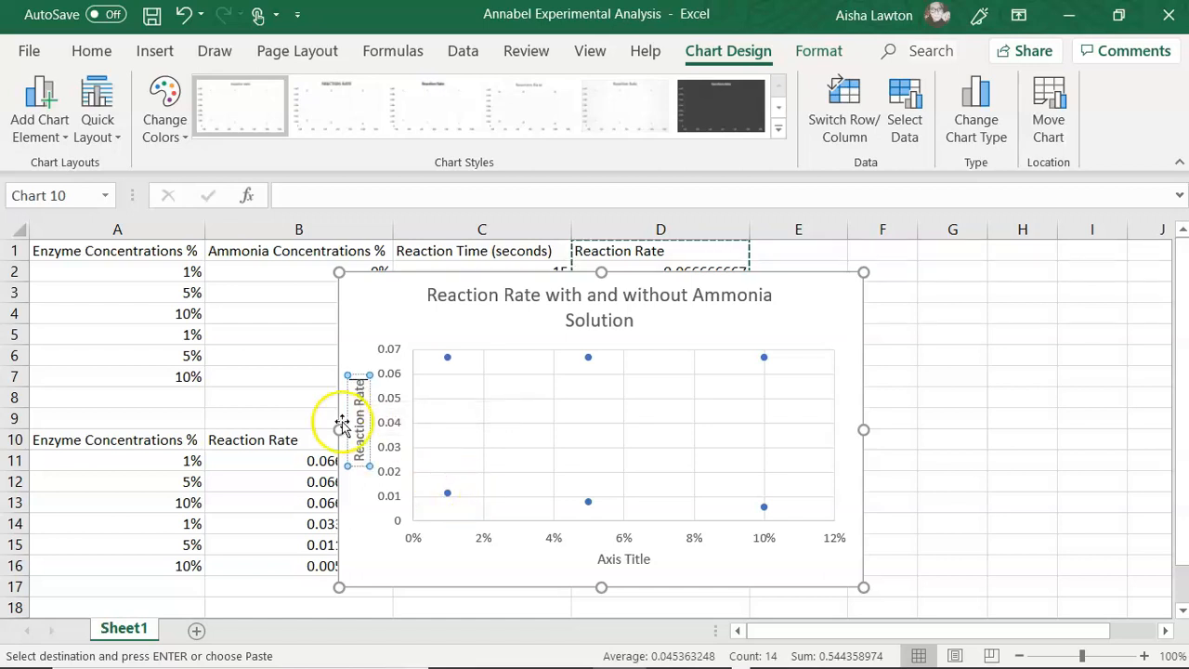
{"action": "left_click", "coordinate": [344, 423]}
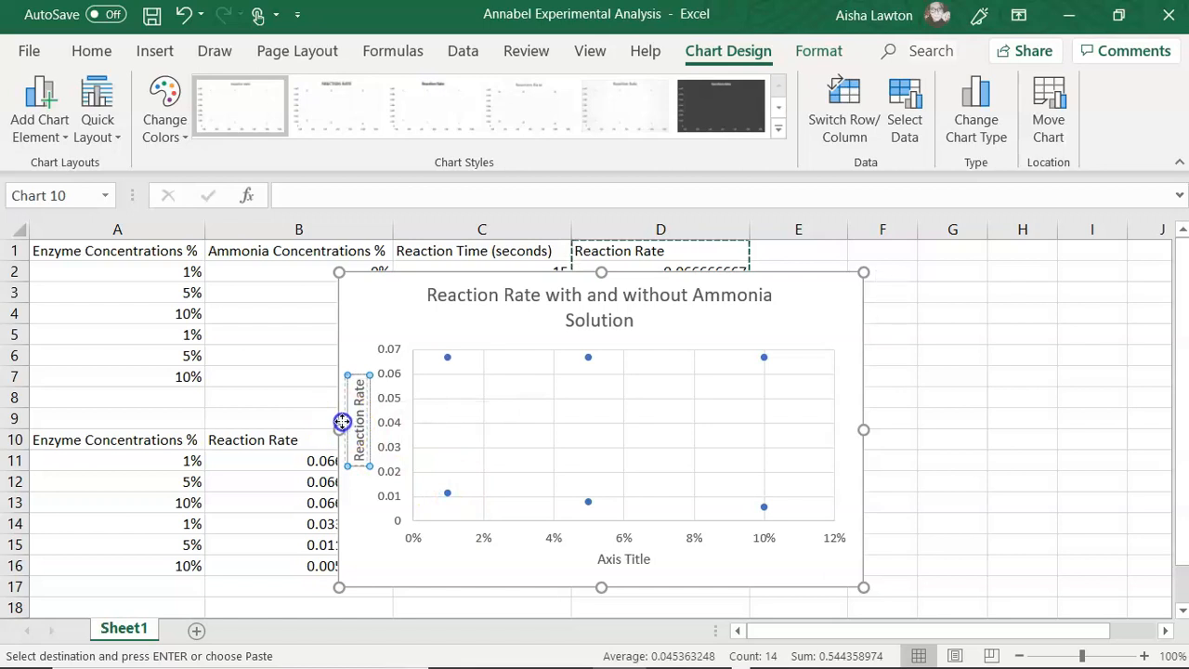
Name the horizontal axis "Enzyme Concentration (%)" and shift its title slightly left and down below the axis.
{"action": "left_click", "coordinate": [613, 559]}
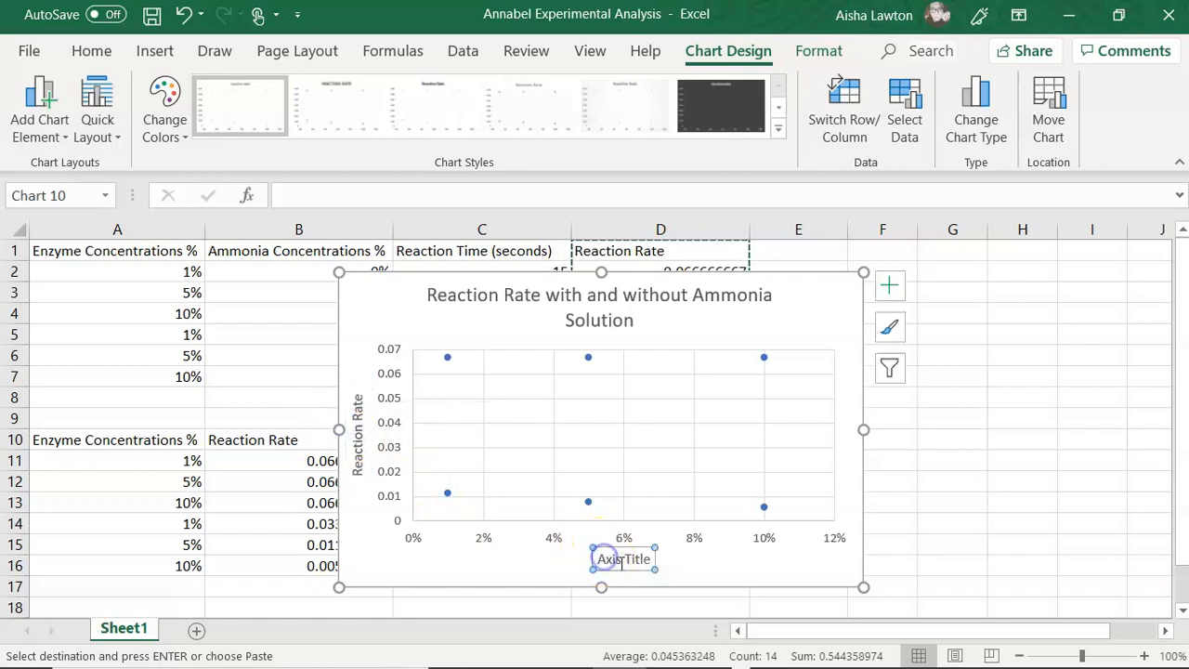
{"action": "left_click_drag", "start_coordinate": [619, 566], "coordinate": [609, 572]}
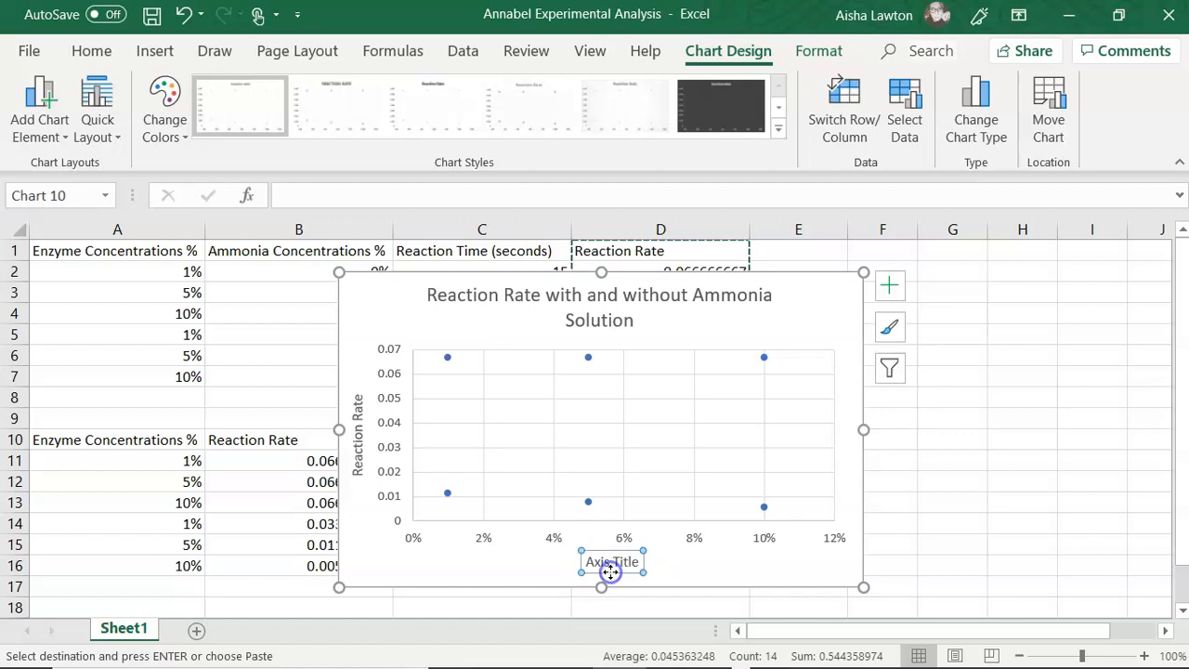
{"action": "left_click", "coordinate": [638, 563]}
{"action": "key", "text": "BackSpace"}
{"action": "key", "text": "BackSpace"}
{"action": "key", "text": "BackSpace"}
{"action": "key", "text": "BackSpace"}
{"action": "key", "text": "BackSpace"}
{"action": "key", "text": "BackSpace"}
{"action": "key", "text": "BackSpace"}
{"action": "key", "text": "BackSpace"}
{"action": "key", "text": "BackSpace"}
{"action": "key", "text": "BackSpace"}
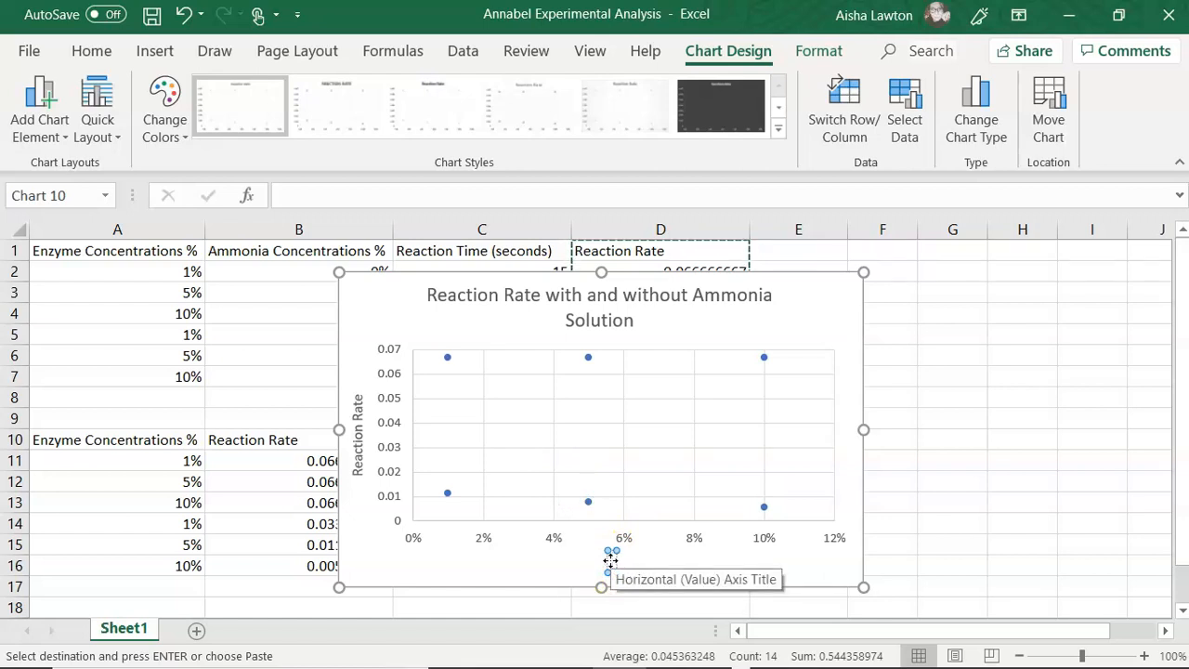
{"action": "type", "text": "me Concentration"}
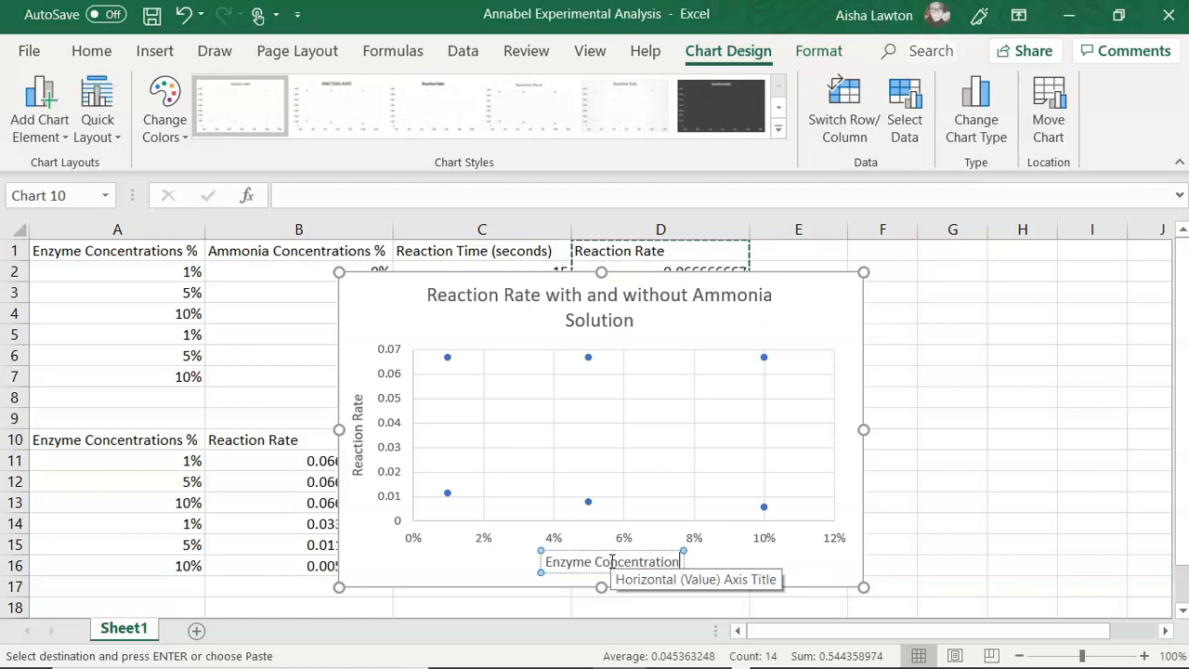
{"action": "type", "text": " (5"}
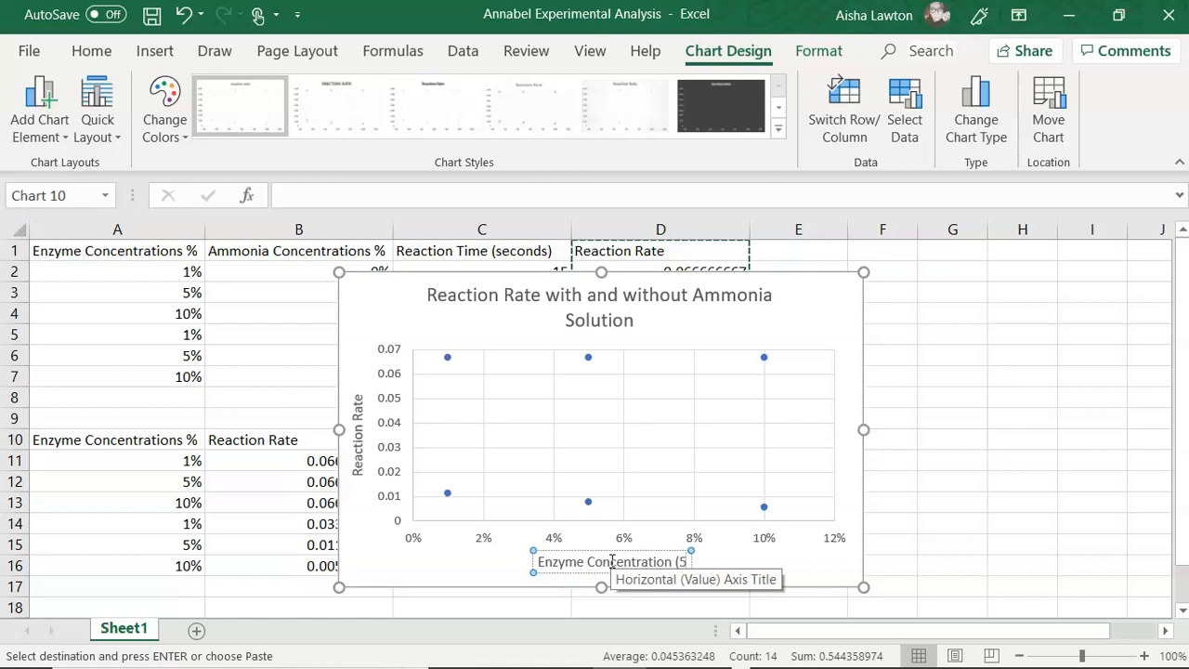
{"action": "key", "text": "BackSpace"}
{"action": "type", "text": "%)"}
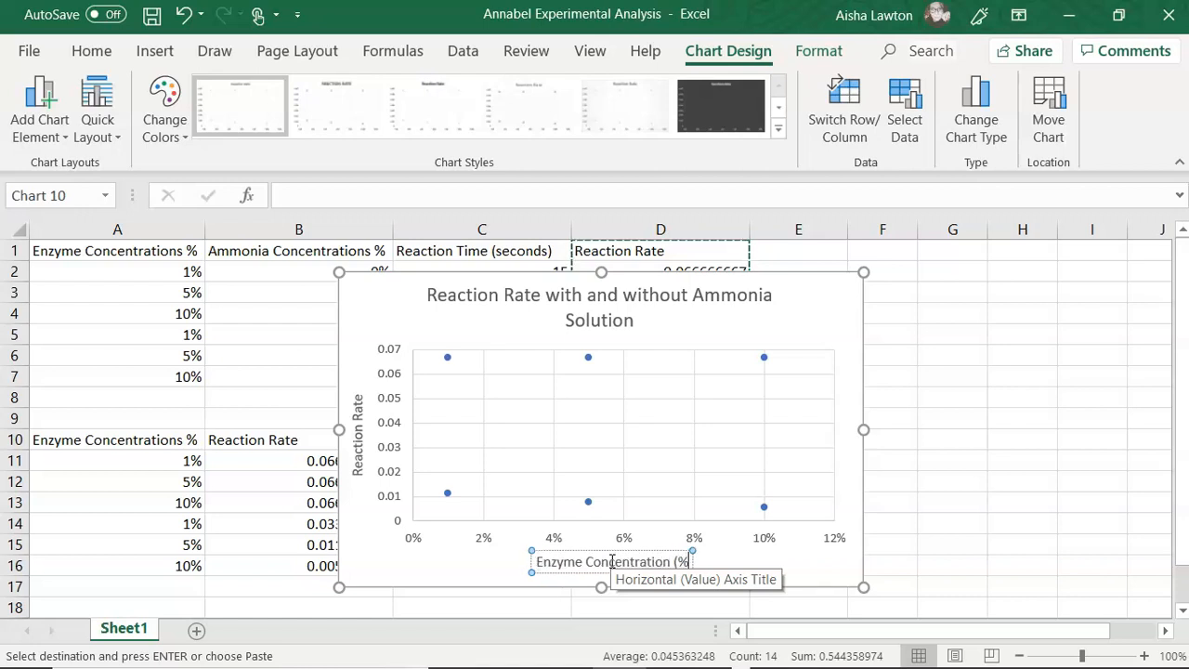
{"action": "left_click", "coordinate": [756, 568]}
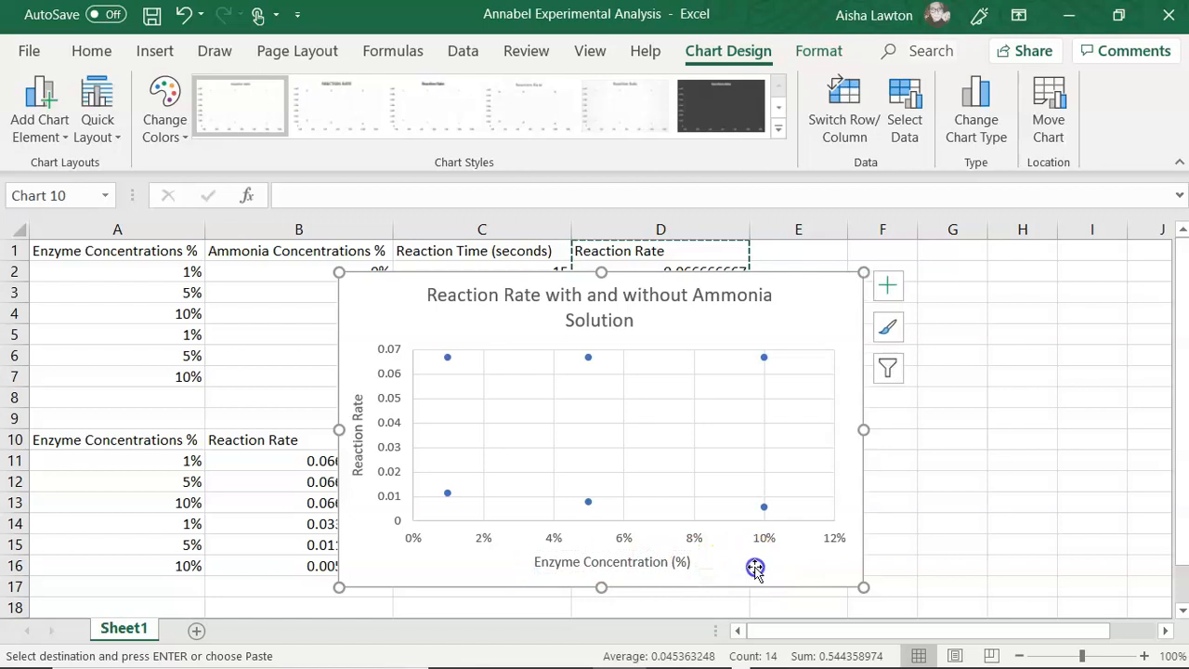
{"action": "left_click", "coordinate": [661, 568]}
{"action": "left_click_drag", "start_coordinate": [660, 568], "coordinate": [584, 567]}
Try data labels on the scatter chart's points and remove them again.
{"action": "left_click", "coordinate": [890, 285]}
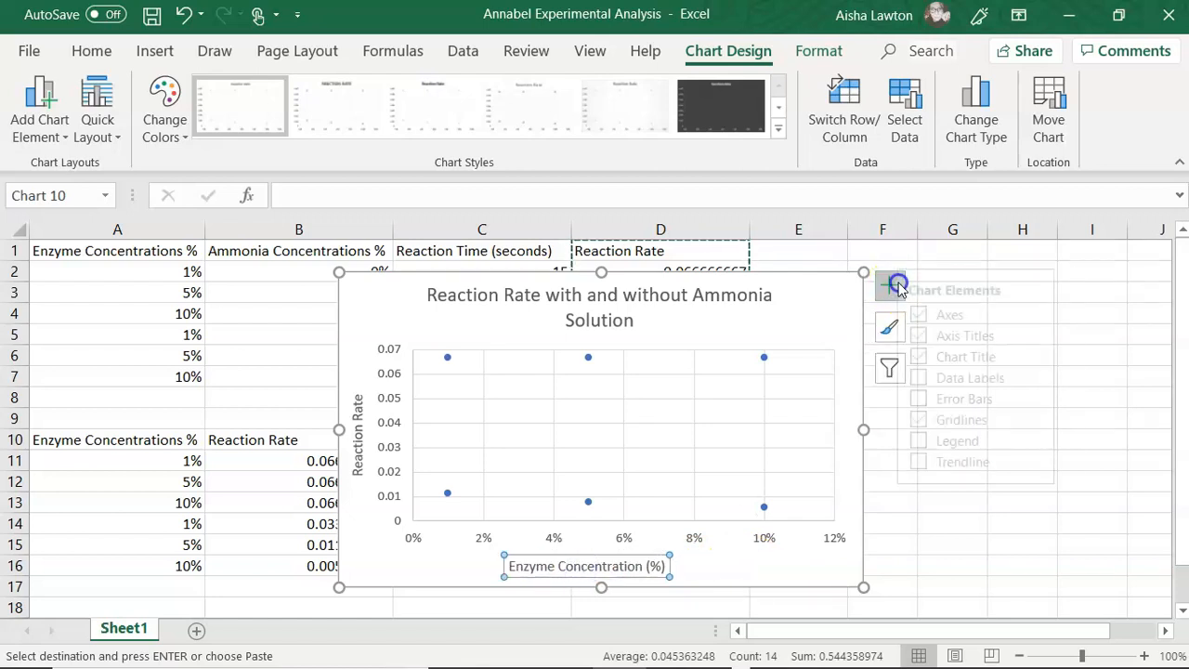
{"action": "left_click", "coordinate": [941, 380]}
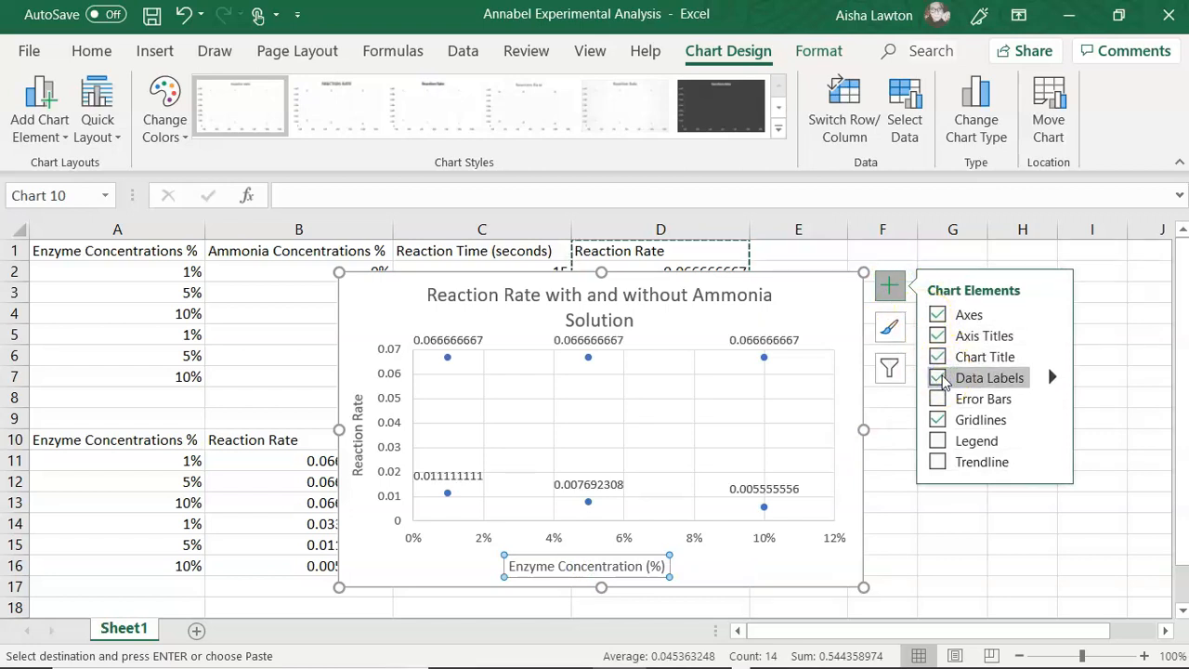
{"action": "left_click", "coordinate": [941, 379]}
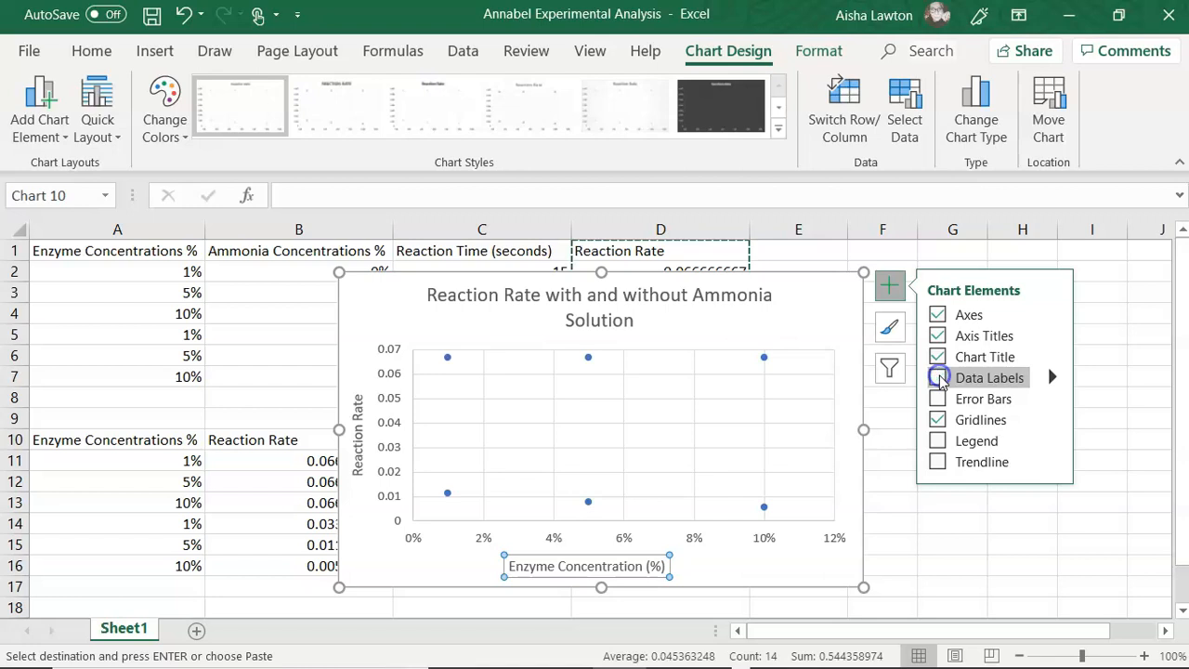
Add a linear trendline to the scatter chart, look through its formatting options and close them.
{"action": "left_click", "coordinate": [940, 462]}
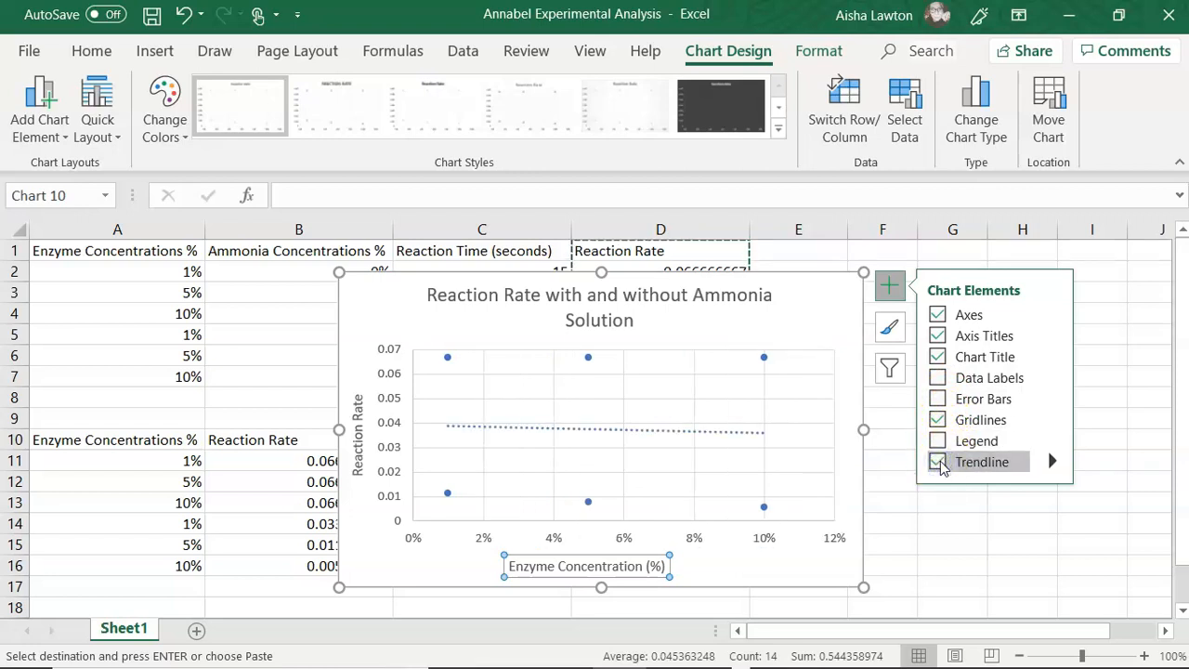
{"action": "left_click", "coordinate": [1050, 462]}
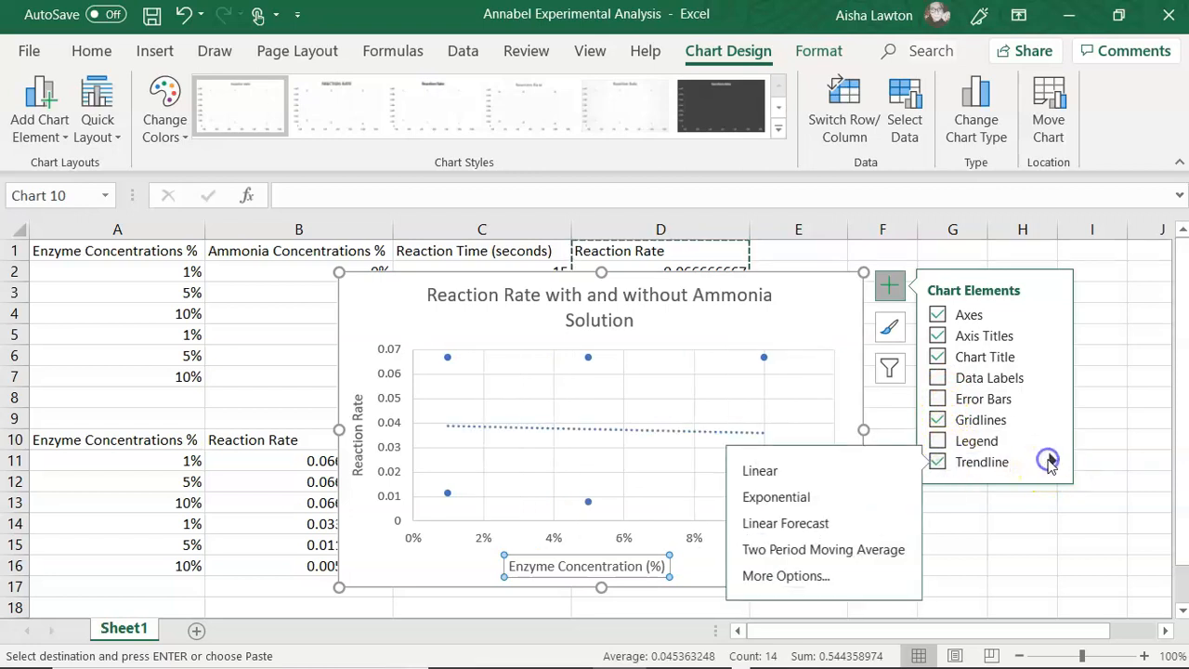
{"action": "left_click", "coordinate": [783, 577]}
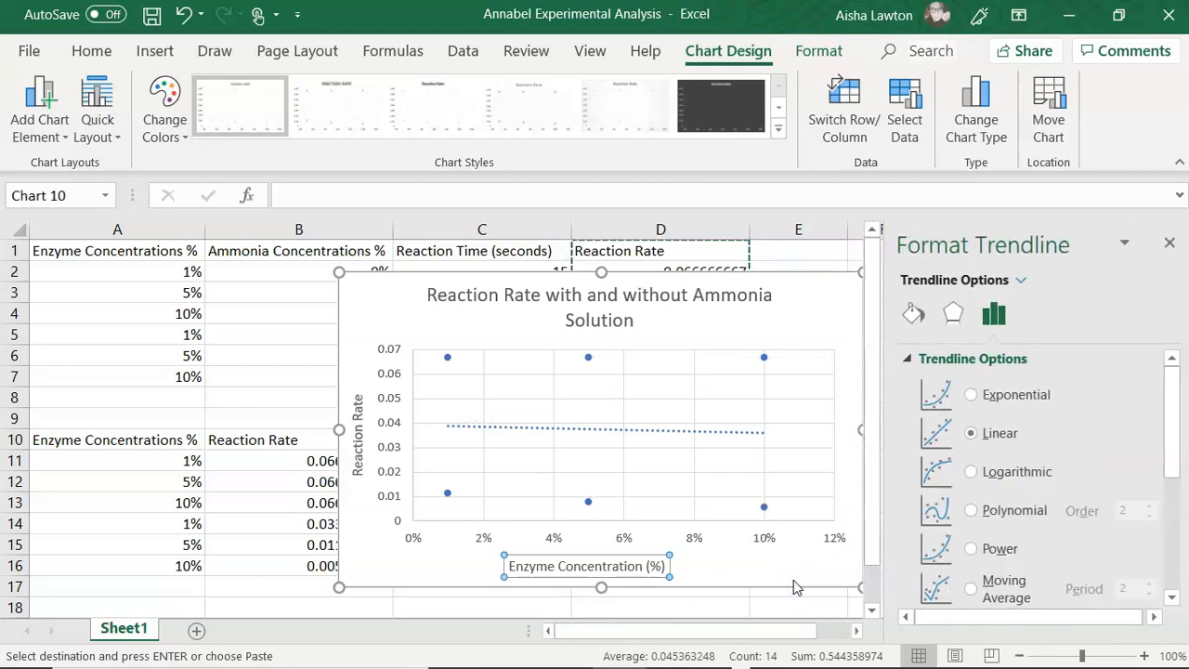
{"action": "left_click_drag", "start_coordinate": [1175, 413], "coordinate": [1153, 565]}
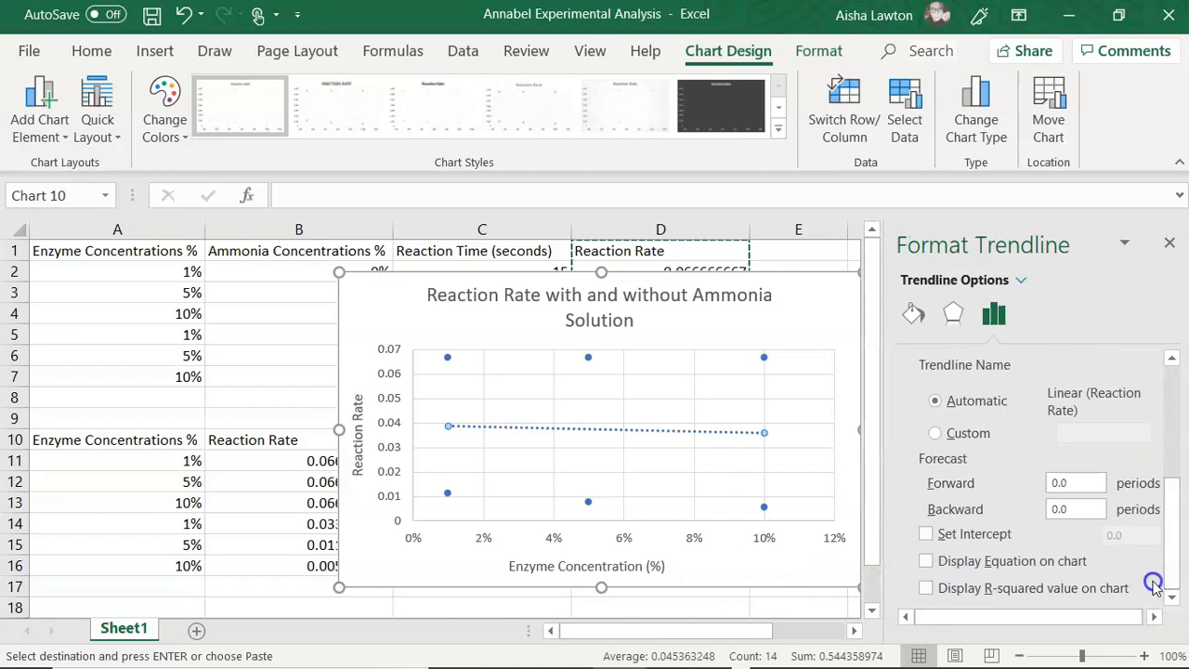
{"action": "left_click", "coordinate": [1168, 244]}
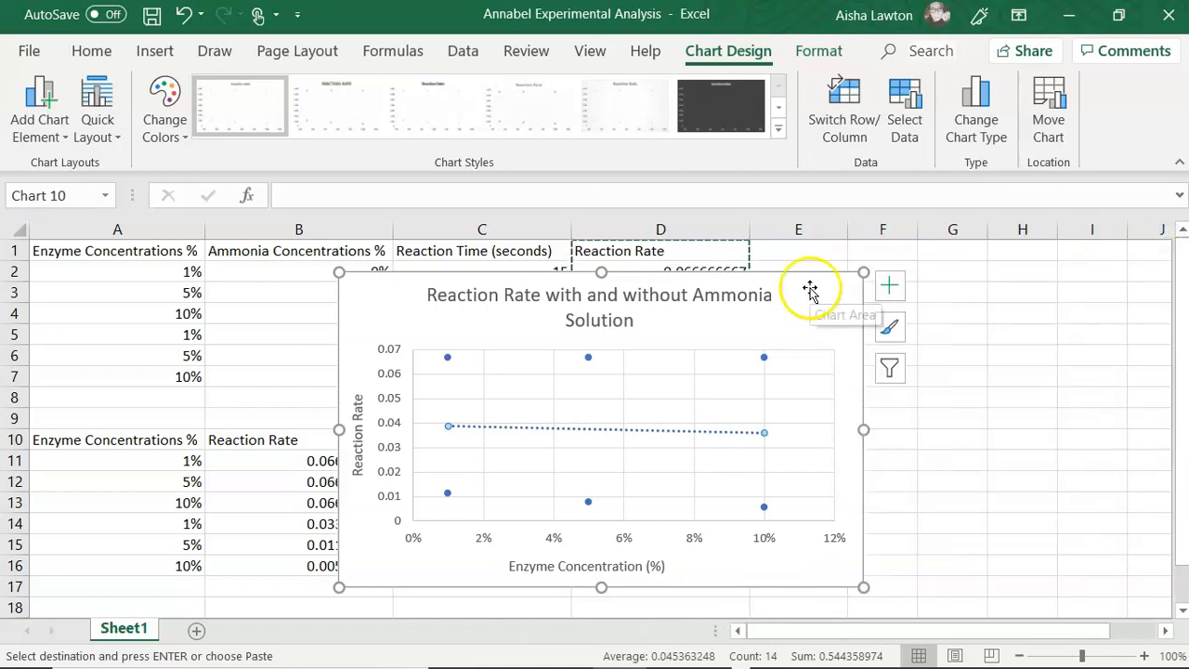
Open the trendline's formatting options and display the R-squared value on the scatter chart.
{"action": "left_click", "coordinate": [895, 290]}
{"action": "mouse_move", "coordinate": [1028, 456]}
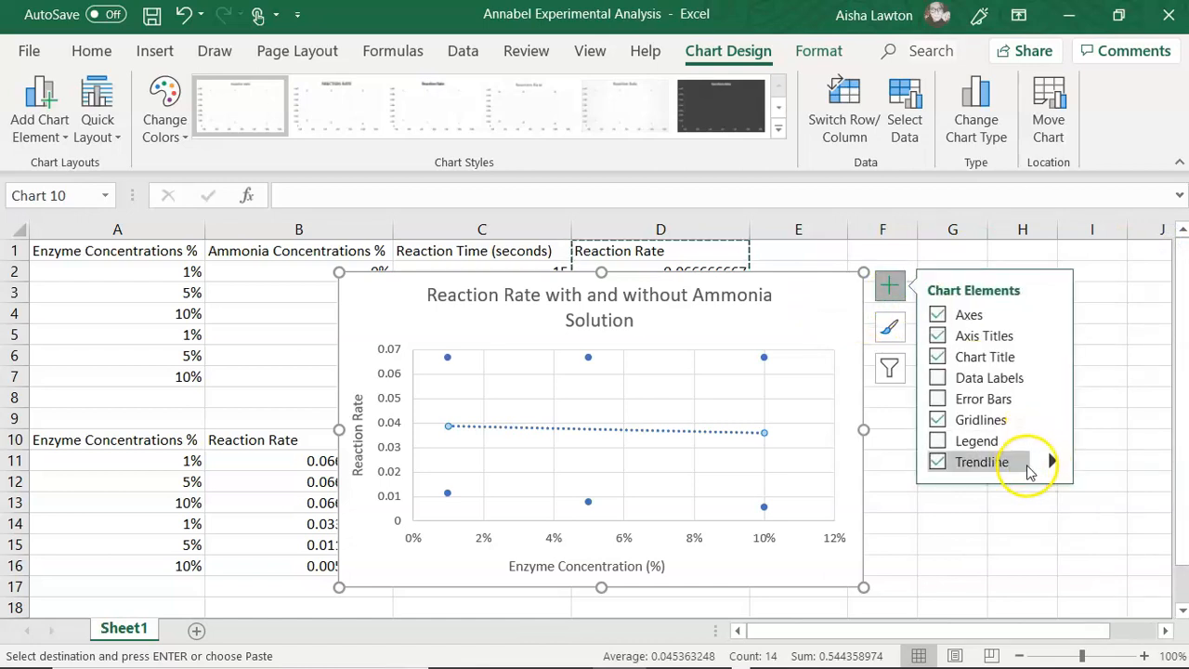
{"action": "left_click", "coordinate": [1051, 462]}
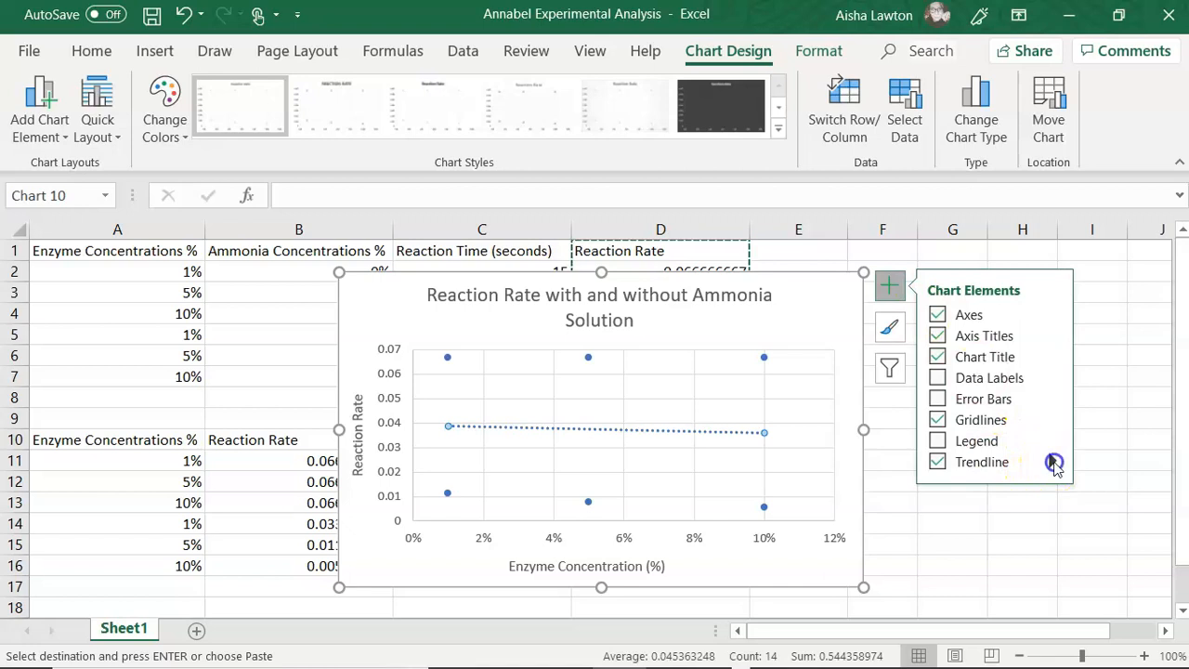
{"action": "left_click", "coordinate": [841, 575]}
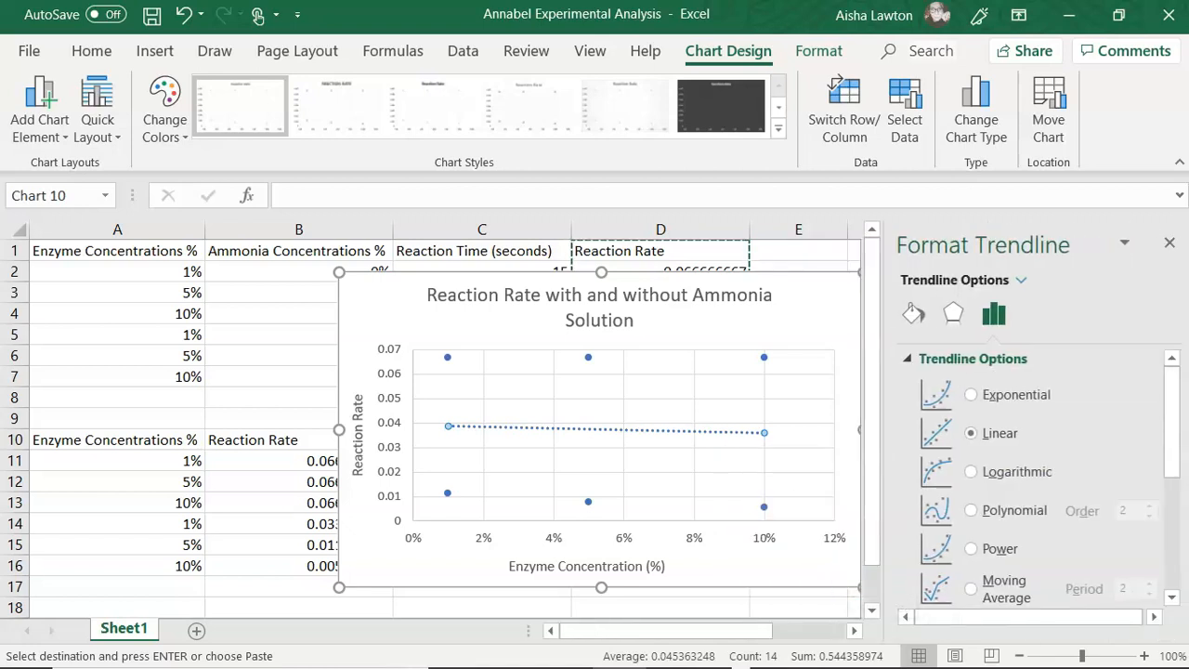
{"action": "left_click_drag", "start_coordinate": [1171, 393], "coordinate": [1181, 507]}
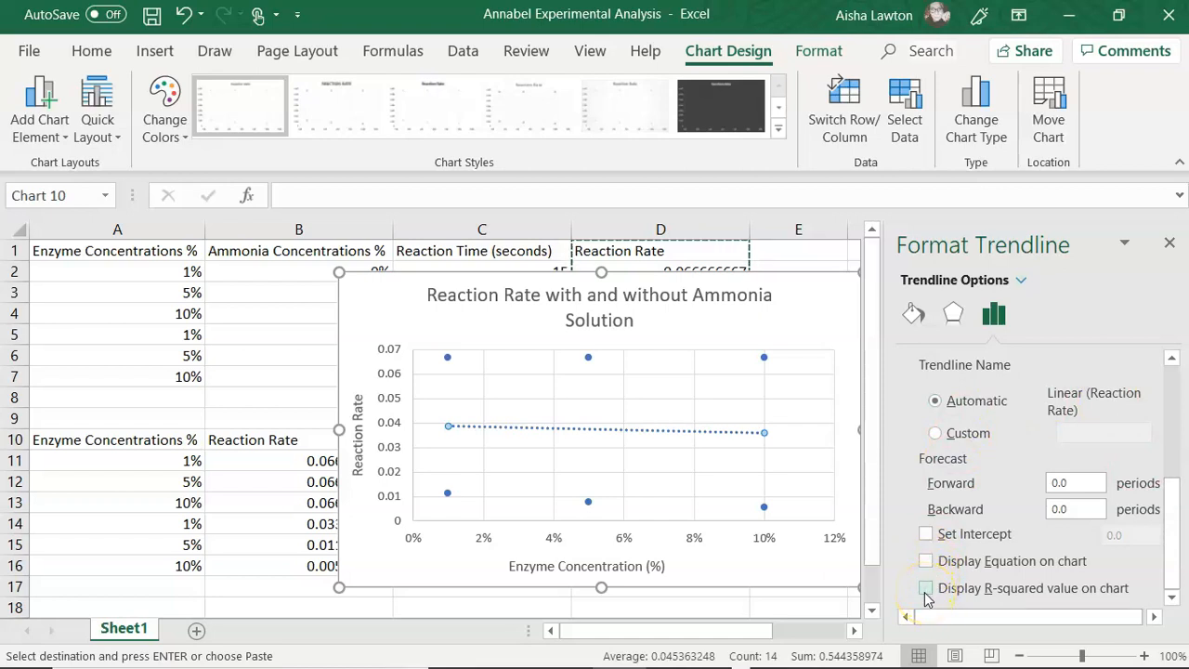
Move the R-squared label slightly above the trendline so they no longer overlap, close the formatting options and deselect the label.
{"action": "left_click", "coordinate": [720, 433]}
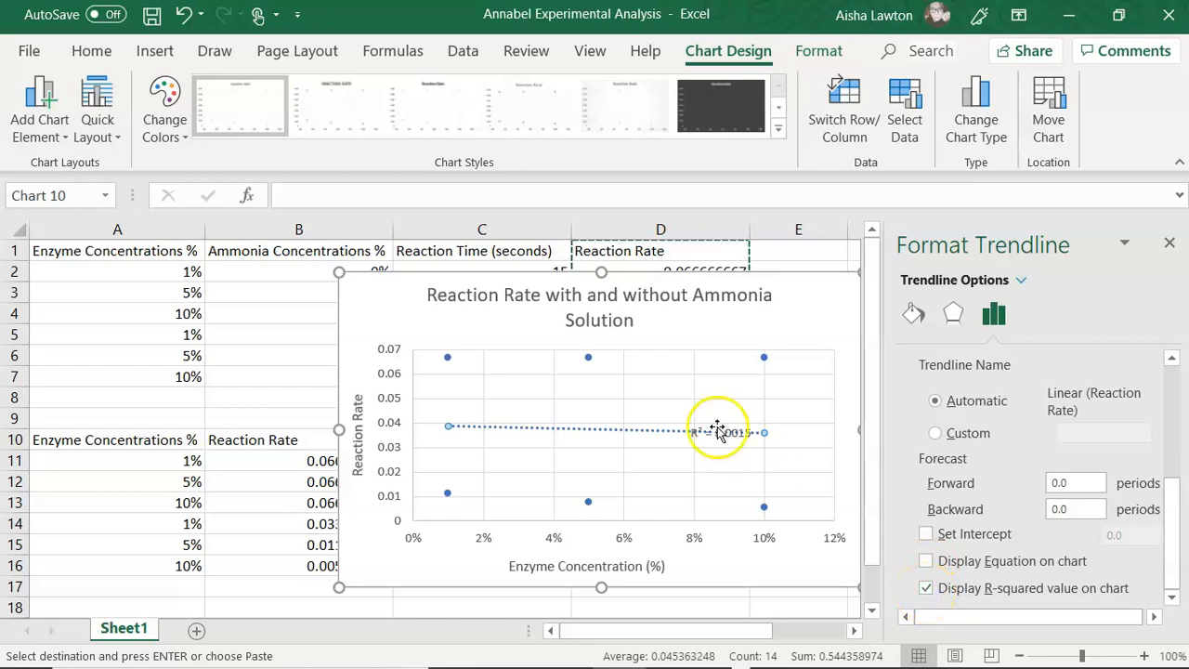
{"action": "left_click_drag", "start_coordinate": [718, 437], "coordinate": [718, 398]}
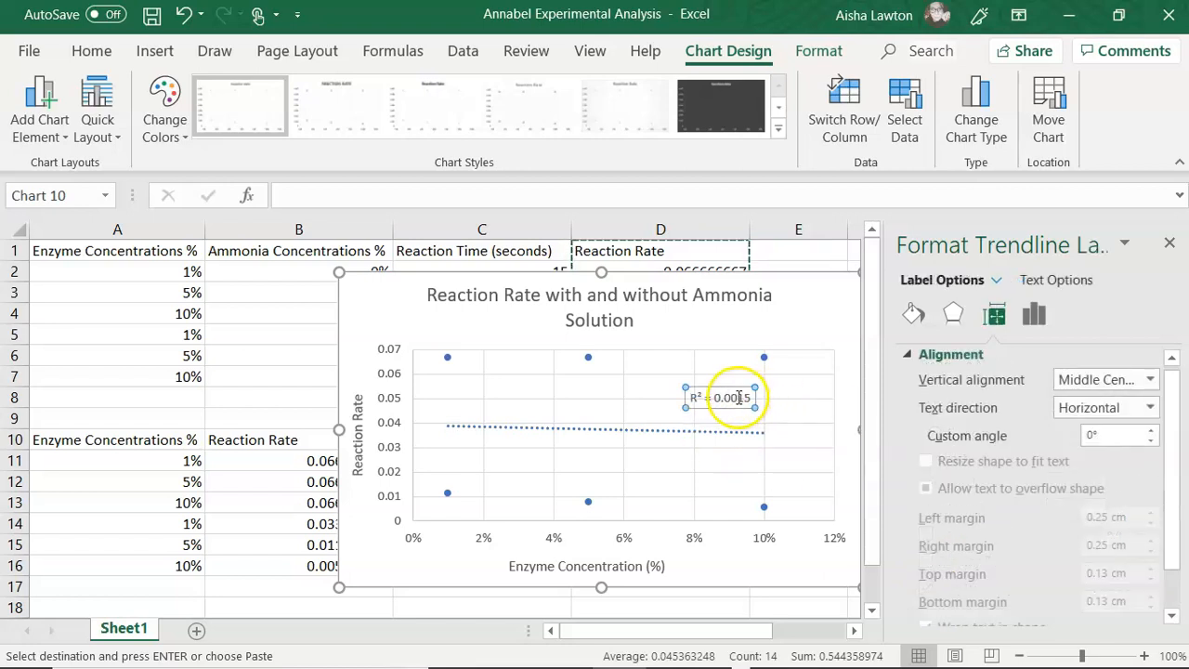
{"action": "left_click", "coordinate": [739, 398]}
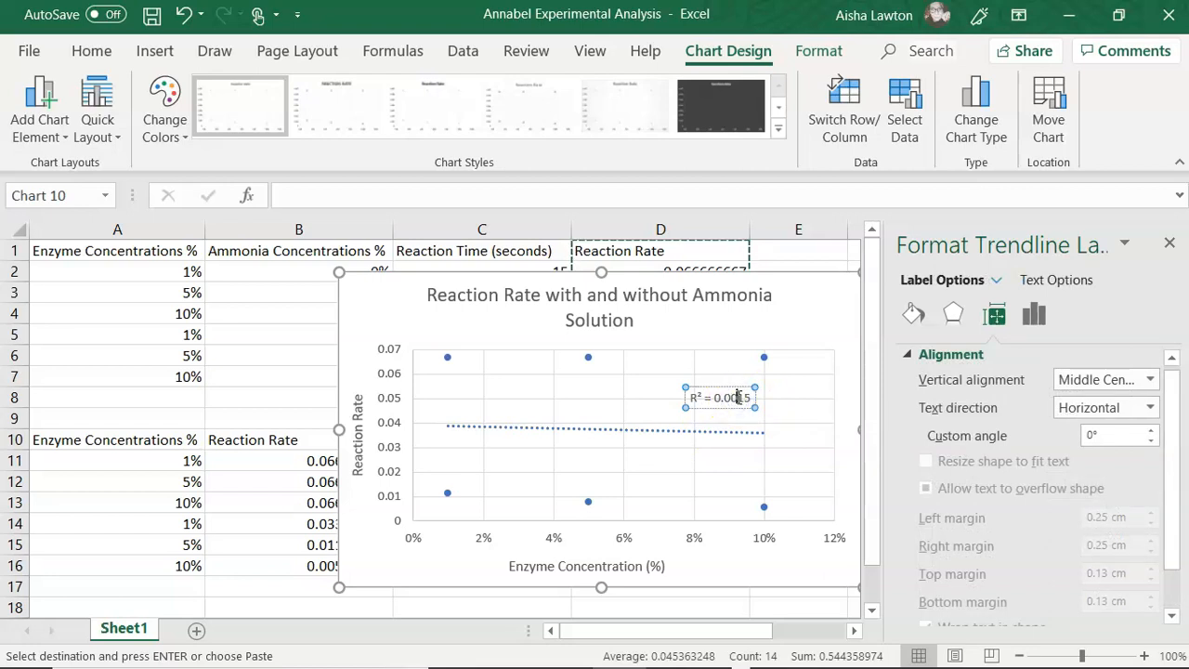
{"action": "left_click", "coordinate": [753, 394]}
{"action": "left_click", "coordinate": [1169, 244]}
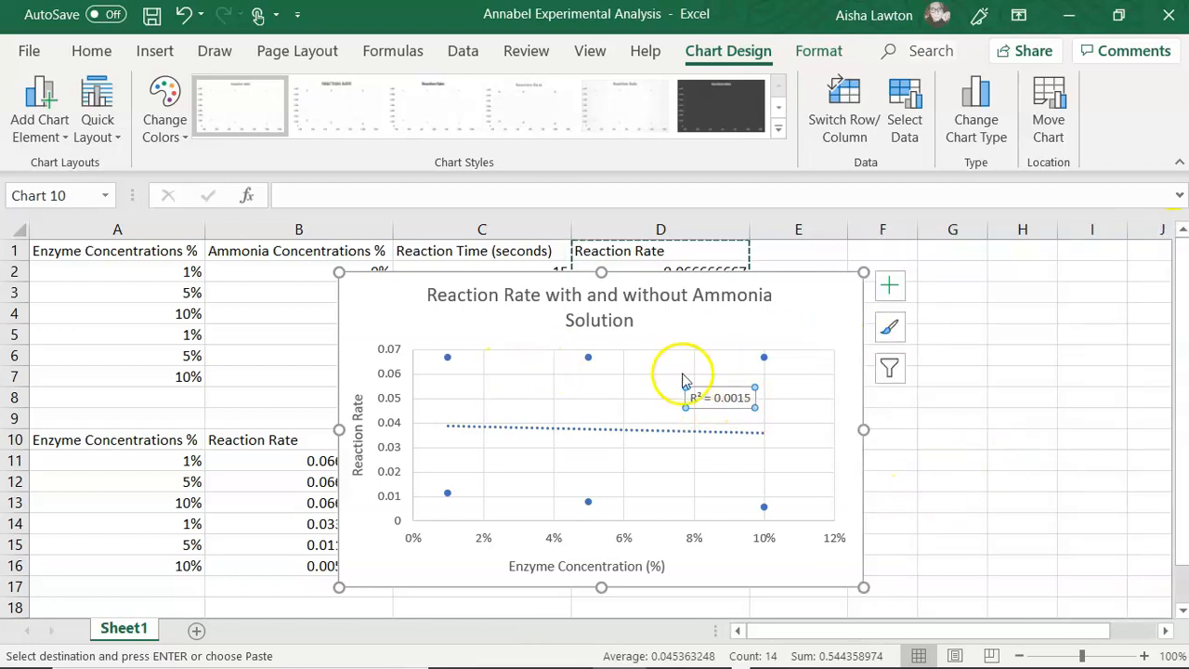
{"action": "left_click", "coordinate": [790, 293]}
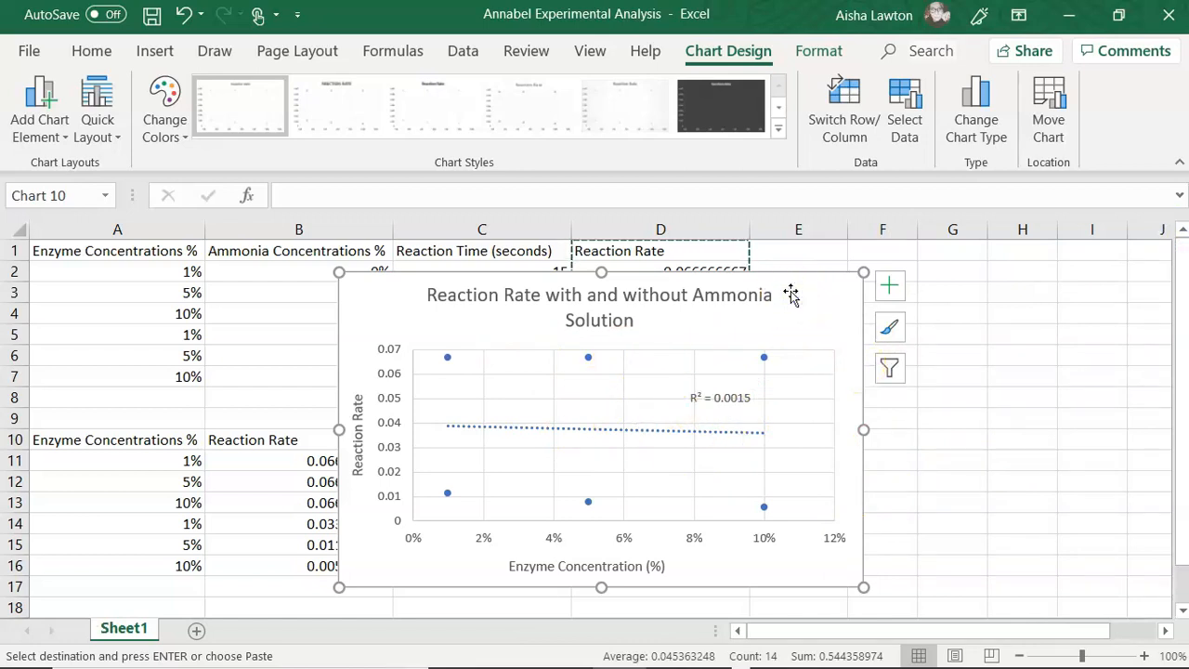
{"action": "left_click", "coordinate": [805, 297]}
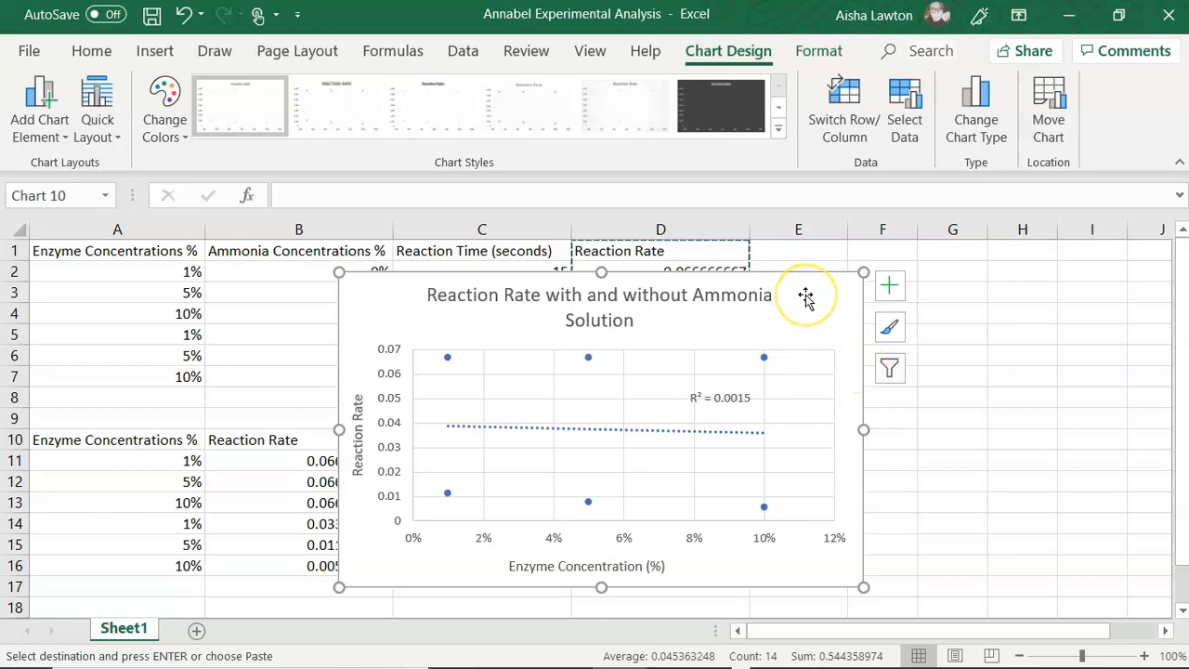